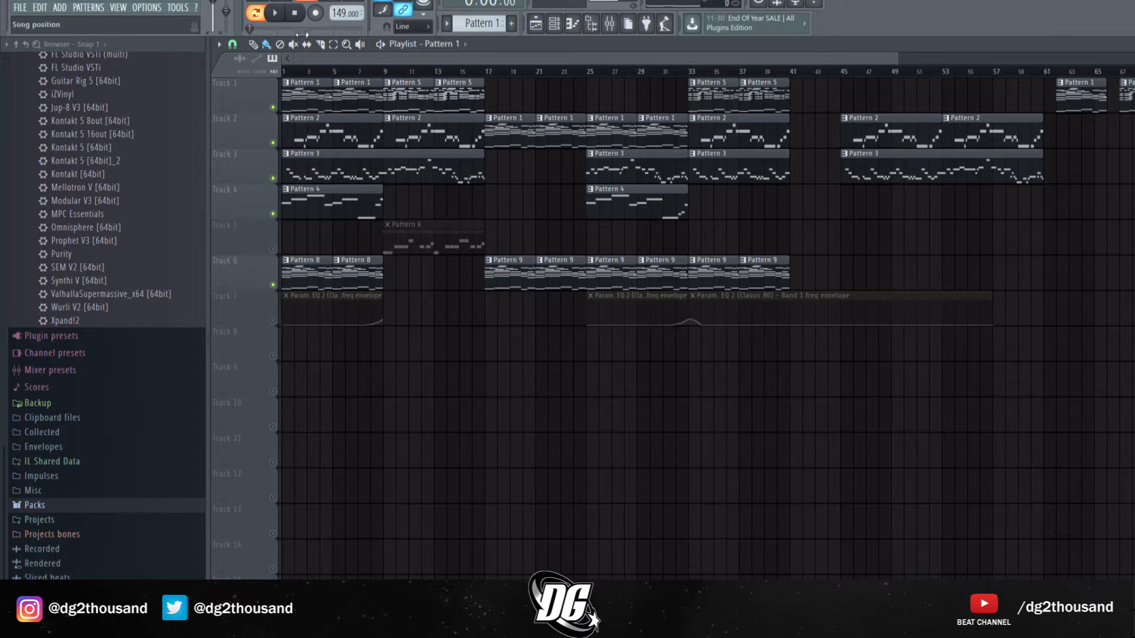
- Play the song from the start with Track 7 unmuted, and stop playback
{"action": "key", "text": "space"}
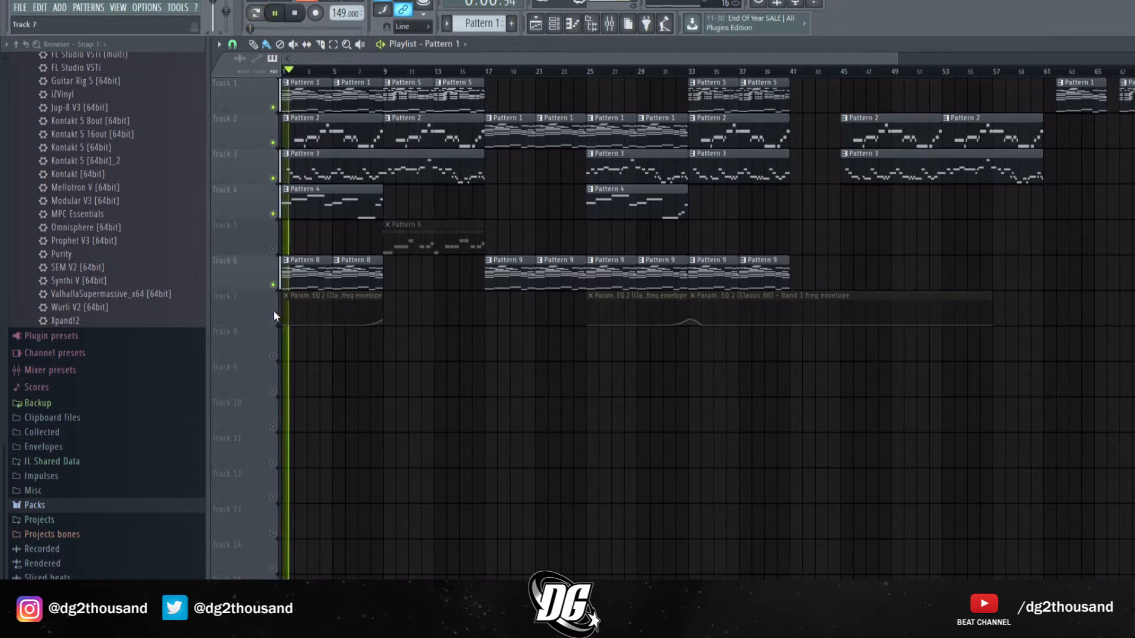
{"action": "left_click", "coordinate": [273, 321]}
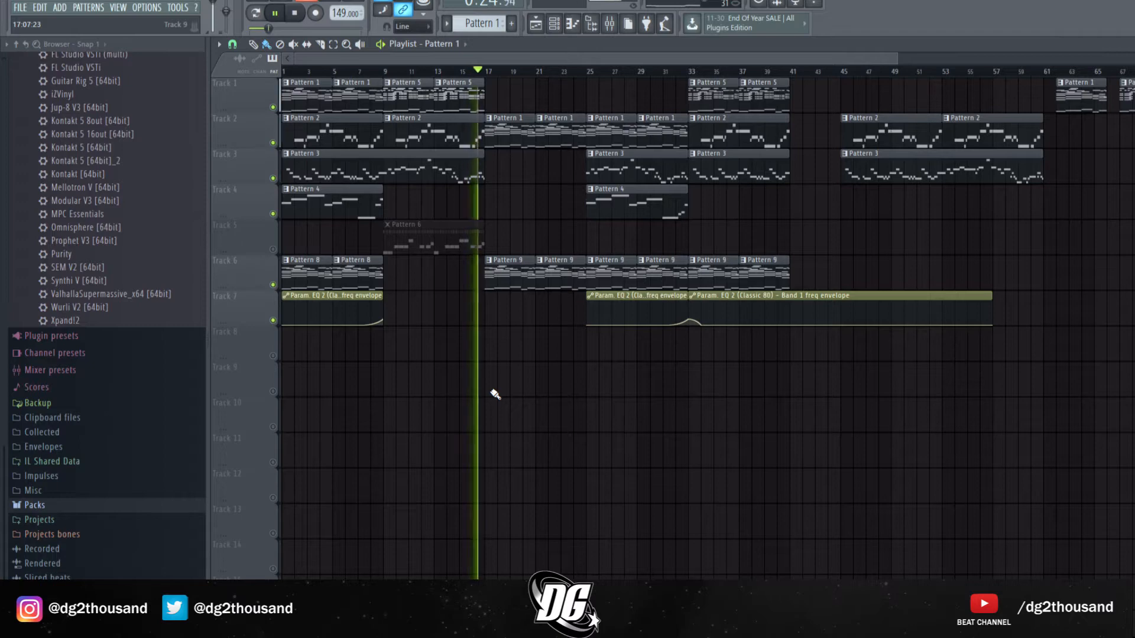
{"action": "left_click", "coordinate": [299, 18]}
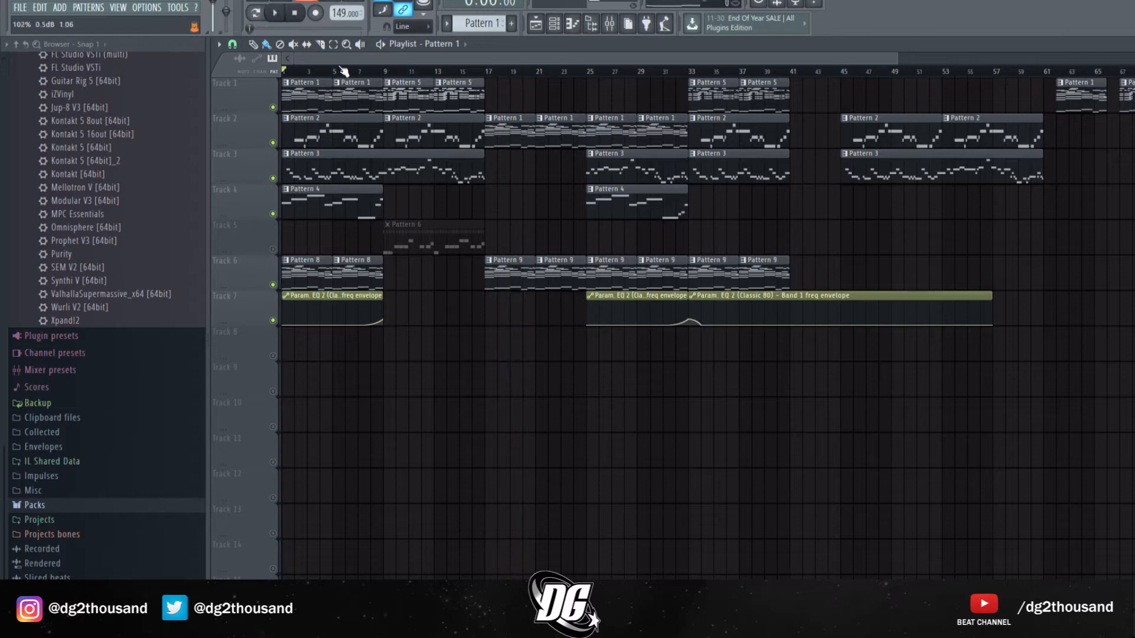
- Open Pattern 1 from Track 1 in the piano roll, play the pattern, and stop playback
{"action": "double_click", "coordinate": [325, 91]}
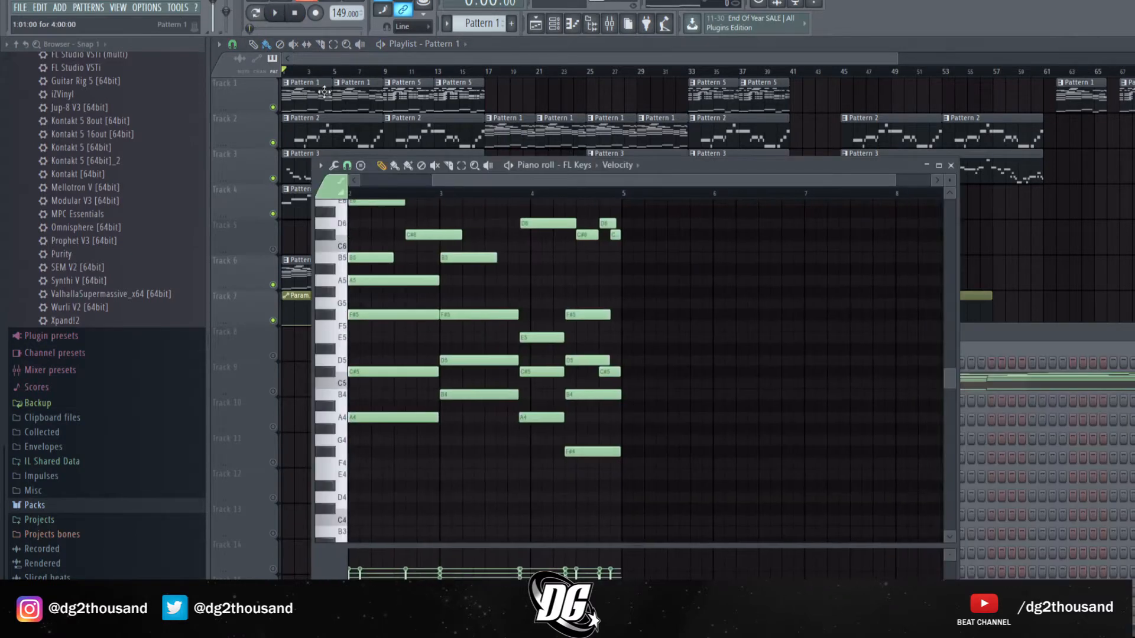
{"action": "scroll", "coordinate": [512, 180], "scroll_direction": "left", "scroll_amount": 2}
{"action": "scroll", "coordinate": [591, 223], "scroll_direction": "up", "scroll_amount": 1}
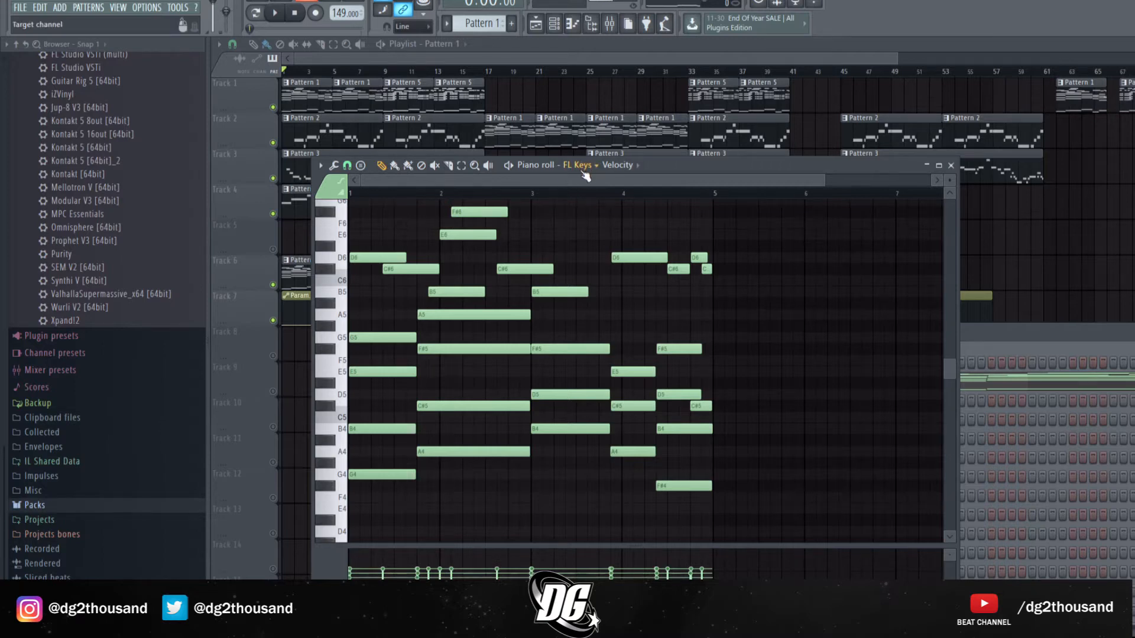
{"action": "scroll", "coordinate": [565, 223], "scroll_direction": "up", "scroll_amount": 1}
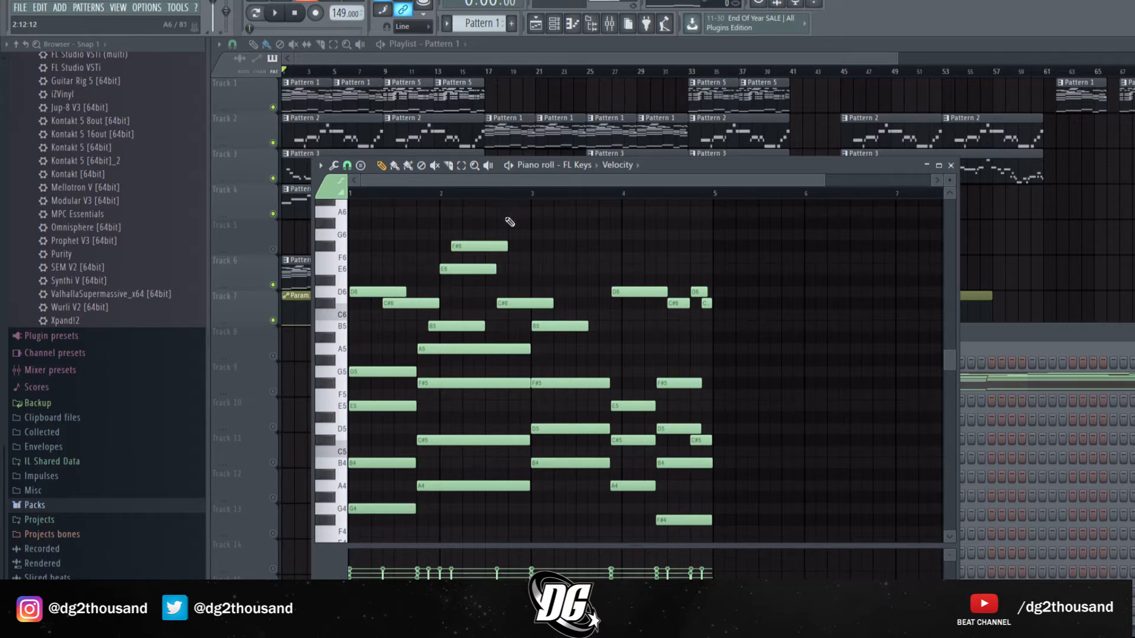
{"action": "left_click", "coordinate": [508, 165]}
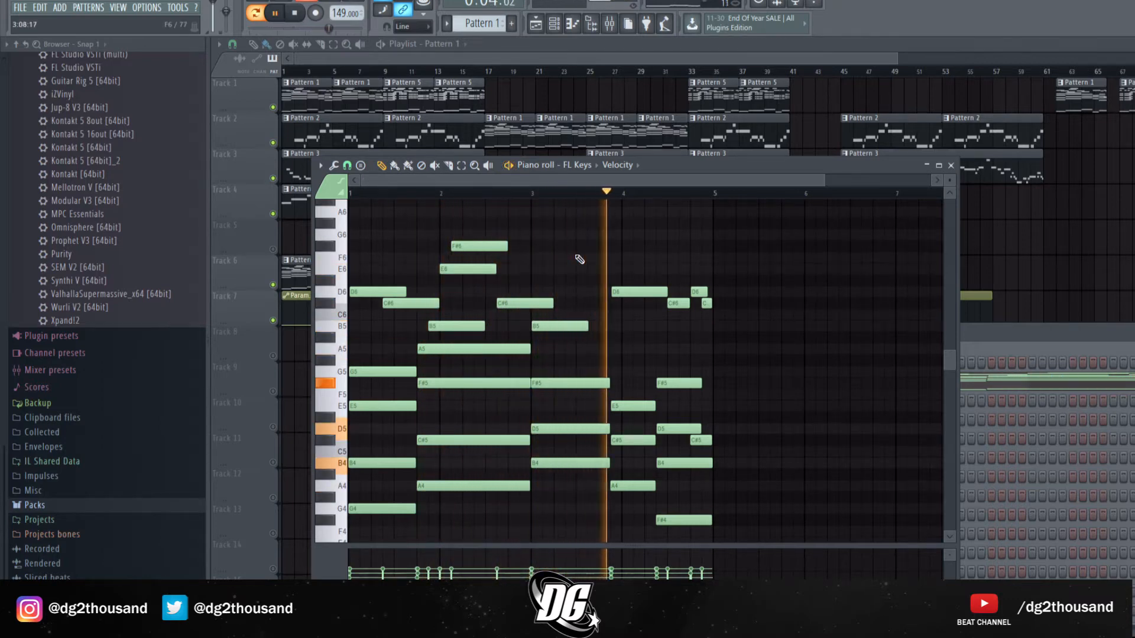
{"action": "scroll", "coordinate": [579, 259], "scroll_direction": "down", "scroll_amount": 1}
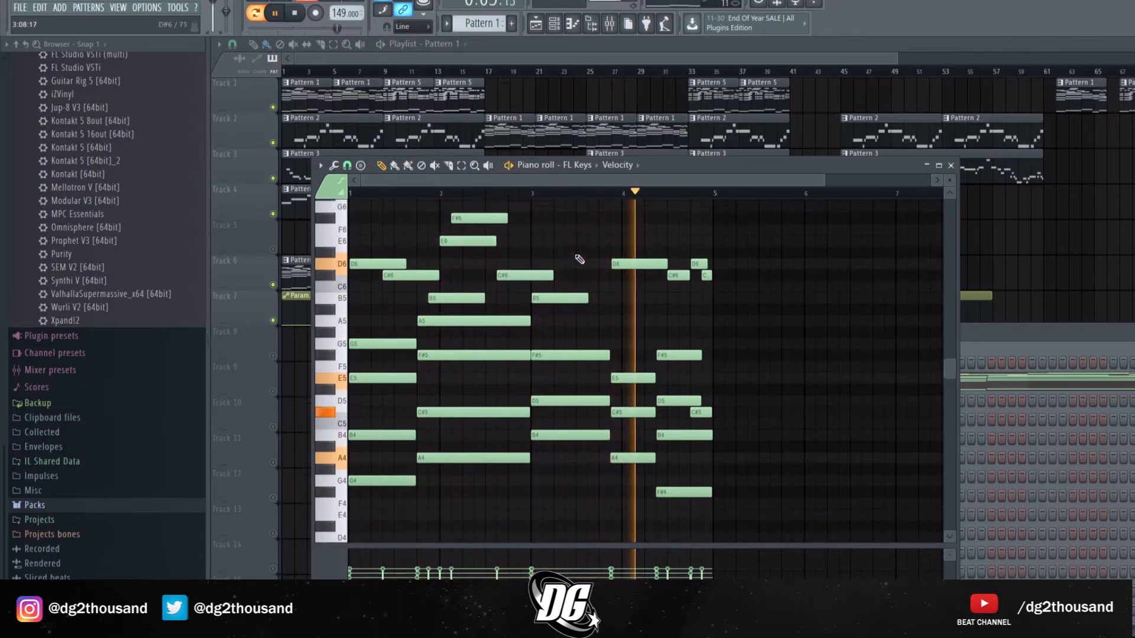
{"action": "left_click", "coordinate": [295, 13]}
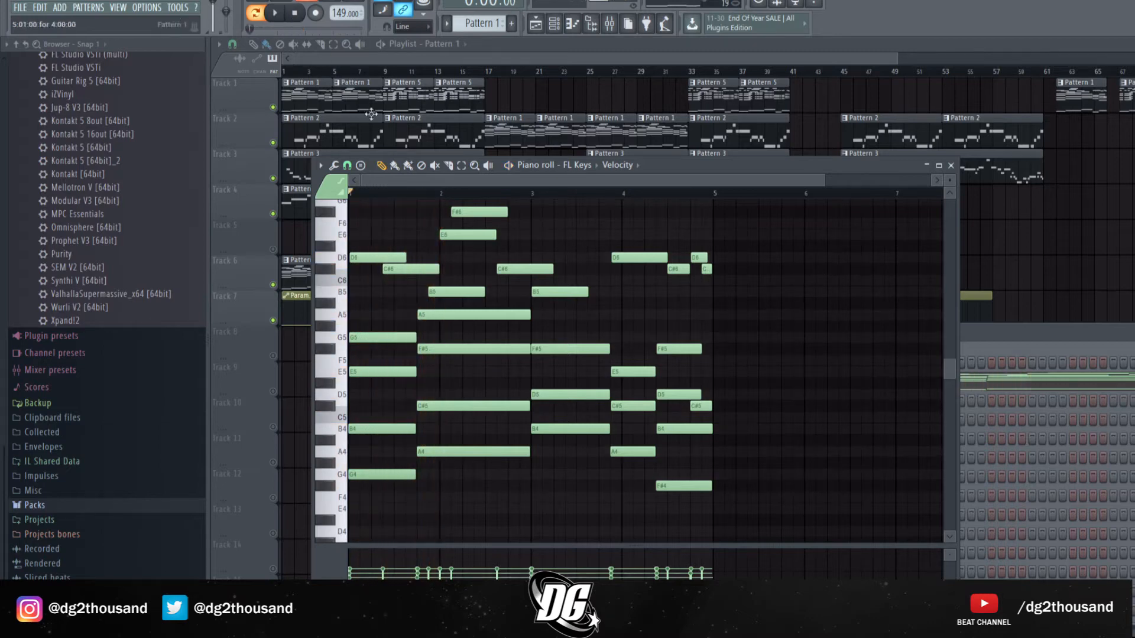
- Examine the bass, chord and upper melody notes of Pattern 1 across its four bars
{"action": "scroll", "coordinate": [451, 217], "scroll_direction": "up", "scroll_amount": 1}
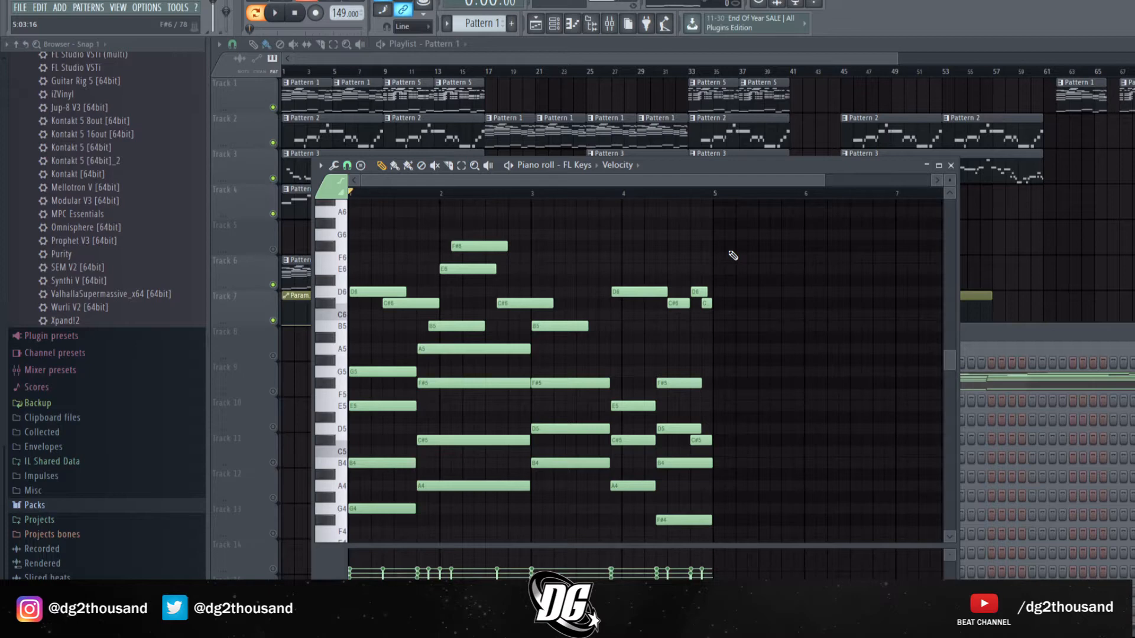
{"action": "scroll", "coordinate": [734, 255], "scroll_direction": "down", "scroll_amount": 2}
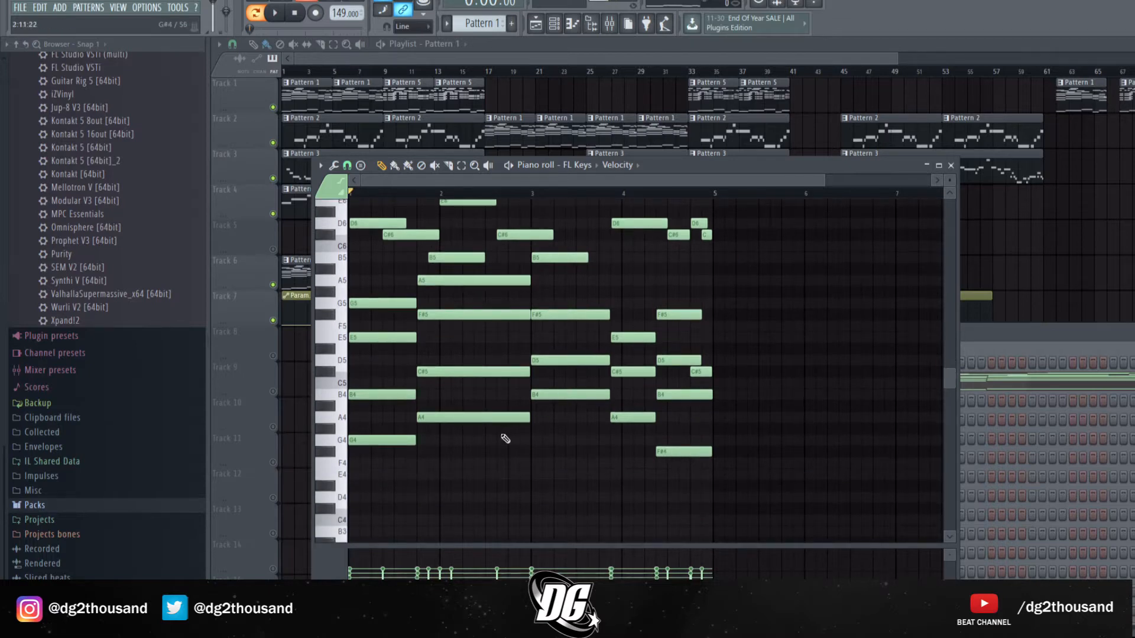
{"action": "left_click_drag", "start_coordinate": [471, 448], "coordinate": [477, 413]}
{"action": "left_click_drag", "start_coordinate": [571, 434], "coordinate": [565, 391]}
{"action": "left_click", "coordinate": [626, 422], "text": "ctrl"}
{"action": "right_click", "coordinate": [679, 435]}
{"action": "scroll", "coordinate": [668, 428], "scroll_direction": "up", "scroll_amount": 1}
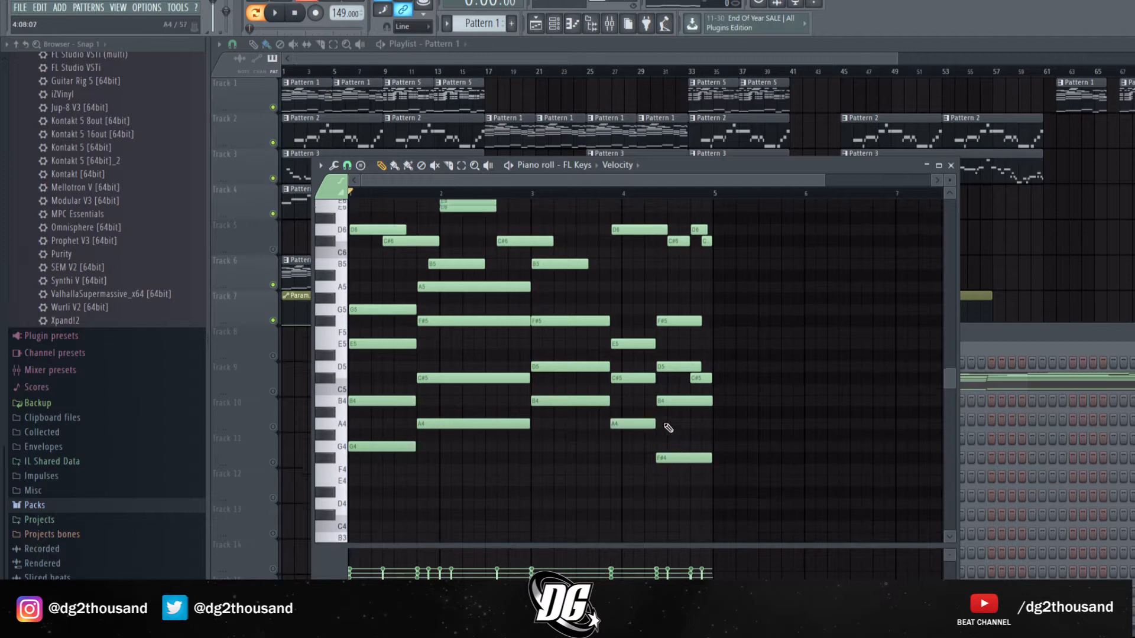
{"action": "scroll", "coordinate": [613, 421], "scroll_direction": "down", "scroll_amount": 1}
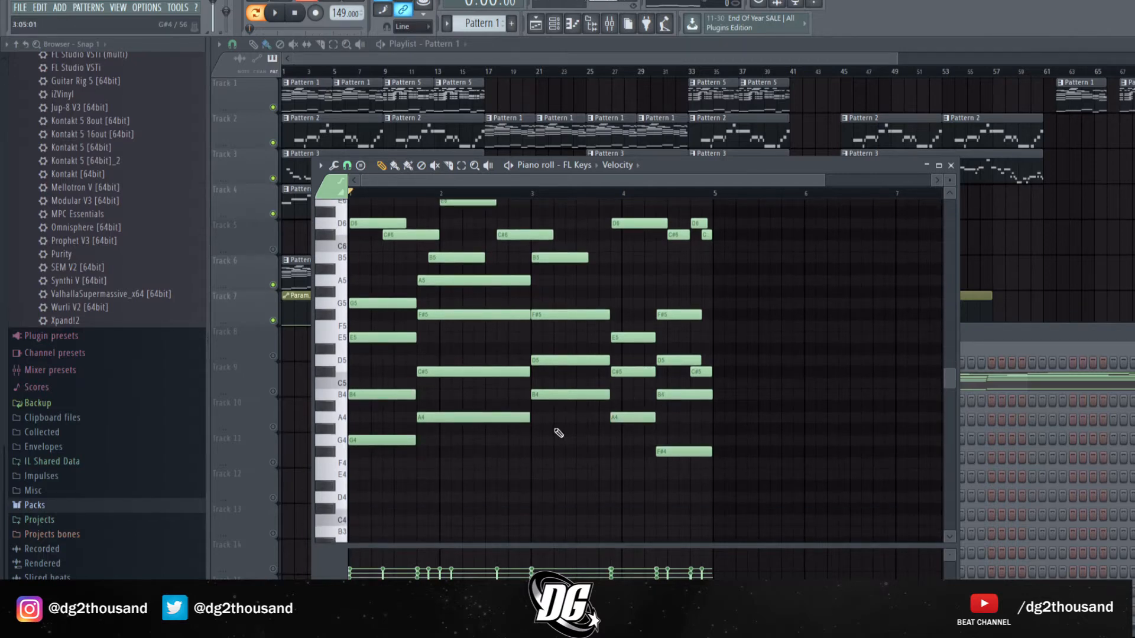
{"action": "scroll", "coordinate": [544, 449], "scroll_direction": "up", "scroll_amount": 1}
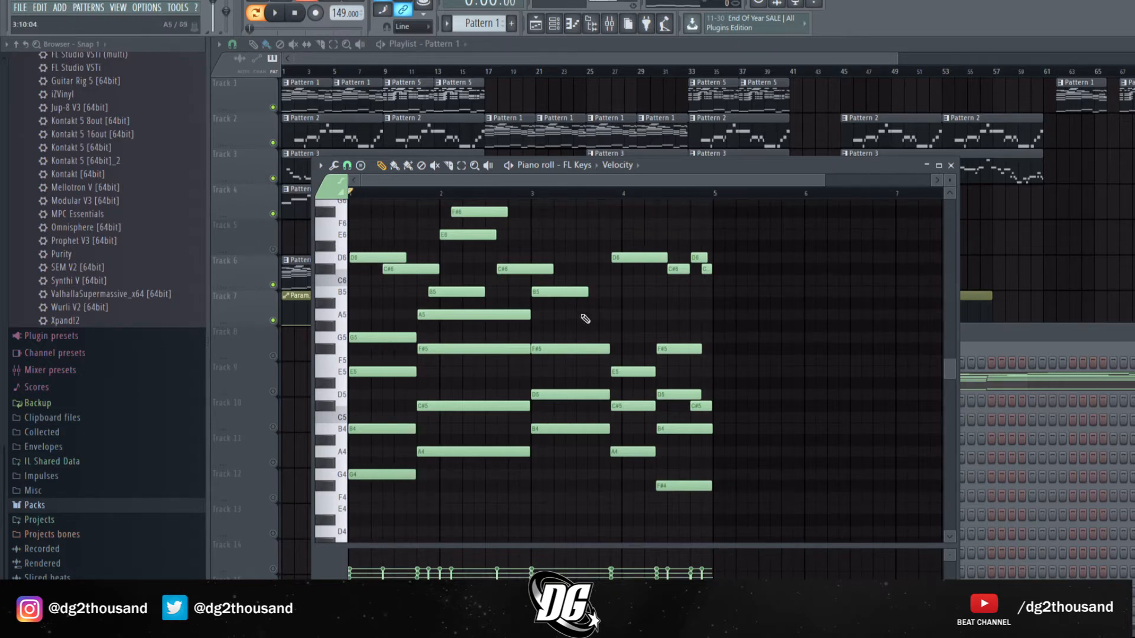
{"action": "scroll", "coordinate": [569, 353], "scroll_direction": "up", "scroll_amount": 1}
{"action": "scroll", "coordinate": [586, 352], "scroll_direction": "down", "scroll_amount": 1}
{"action": "scroll", "coordinate": [438, 213], "scroll_direction": "up", "scroll_amount": 1}
{"action": "scroll", "coordinate": [467, 237], "scroll_direction": "down", "scroll_amount": 1}
- Audition Pattern 1 and try the opening G4 bass note extended to bar 2, restoring its shorter length
{"action": "left_click", "coordinate": [510, 166]}
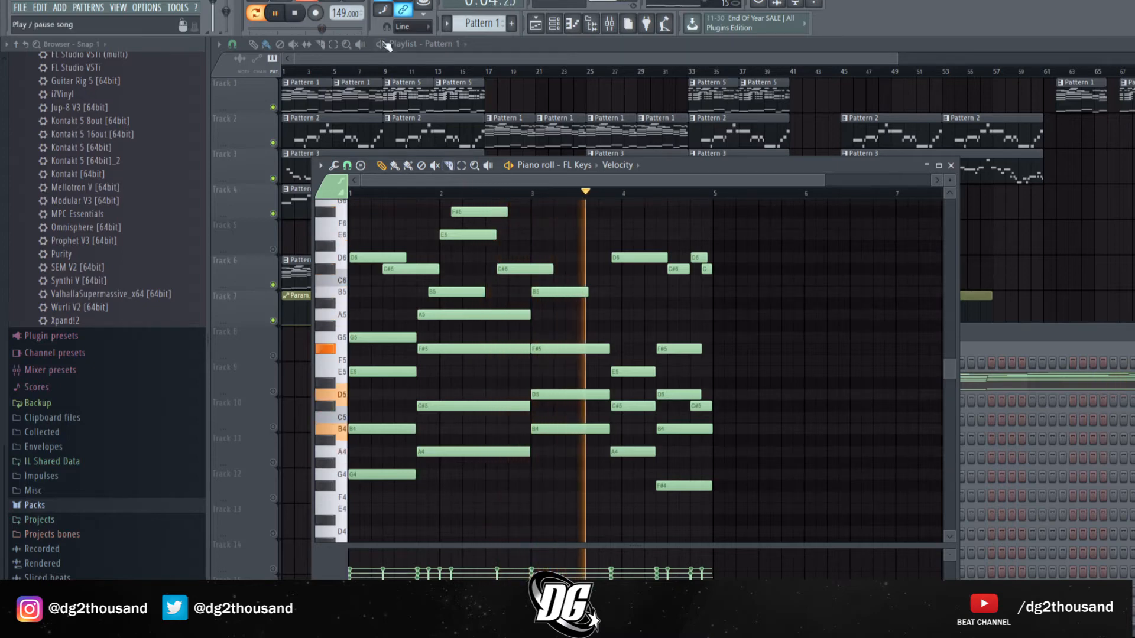
{"action": "key", "text": "space"}
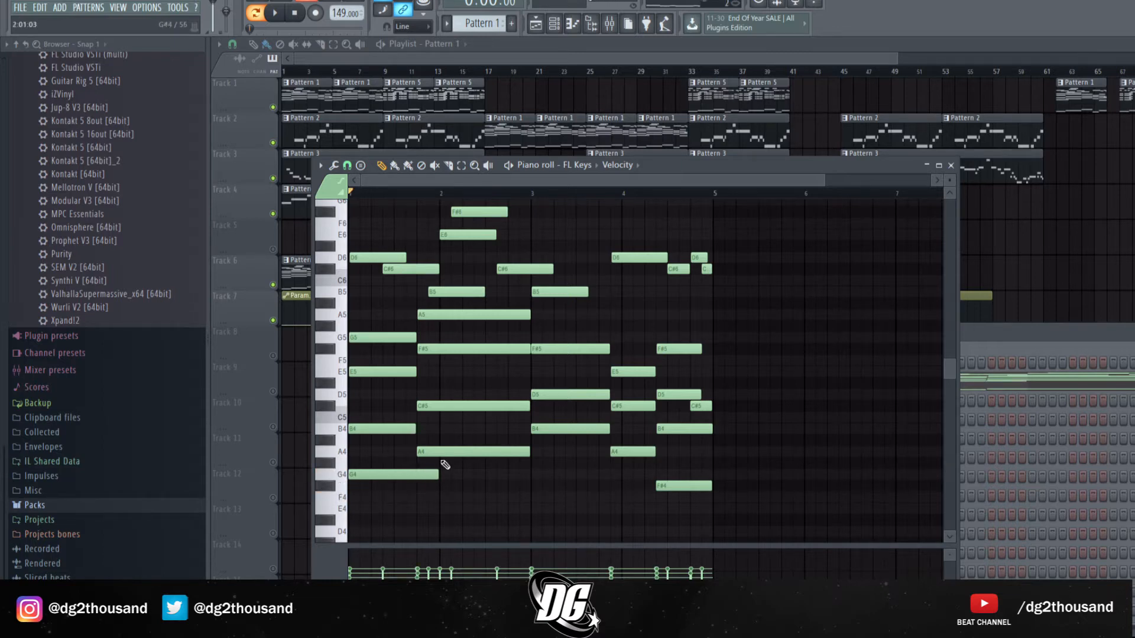
{"action": "mouse_move", "coordinate": [438, 477]}
{"action": "left_mouse_down"}
{"action": "mouse_move", "coordinate": [527, 473]}
{"action": "mouse_move", "coordinate": [432, 479]}
{"action": "left_mouse_up"}
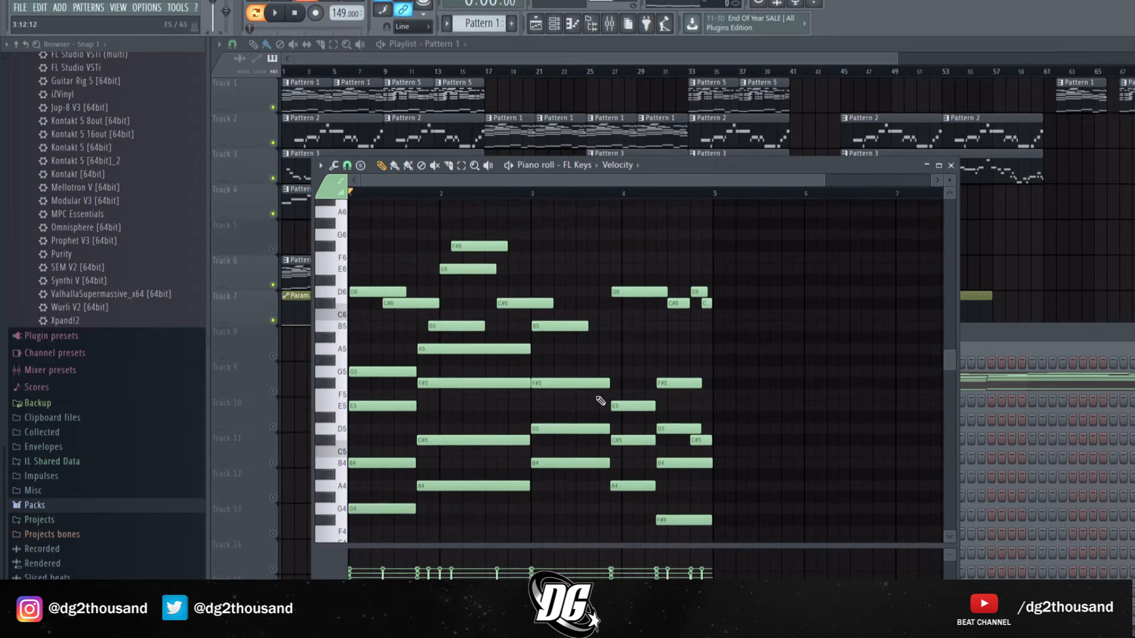
- Replay Pattern 1 while following its upper melody notes, and close the piano roll
{"action": "key", "text": "space"}
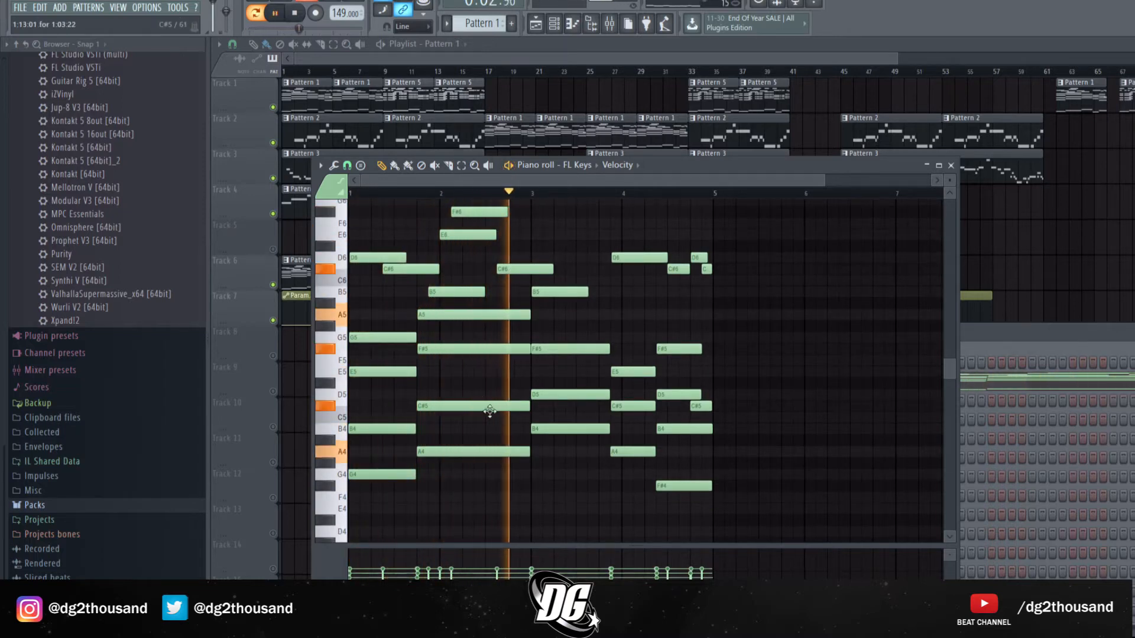
{"action": "scroll", "coordinate": [589, 393], "scroll_direction": "up", "scroll_amount": 1}
{"action": "scroll", "coordinate": [603, 379], "scroll_direction": "up", "scroll_amount": 3}
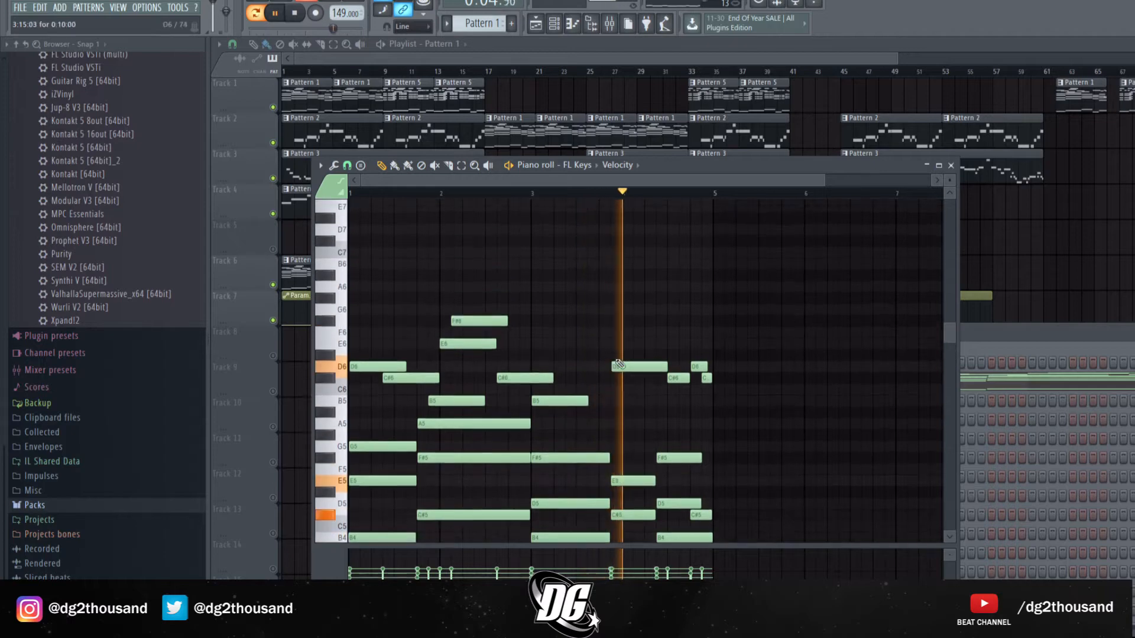
{"action": "scroll", "coordinate": [745, 322], "scroll_direction": "down", "scroll_amount": 3}
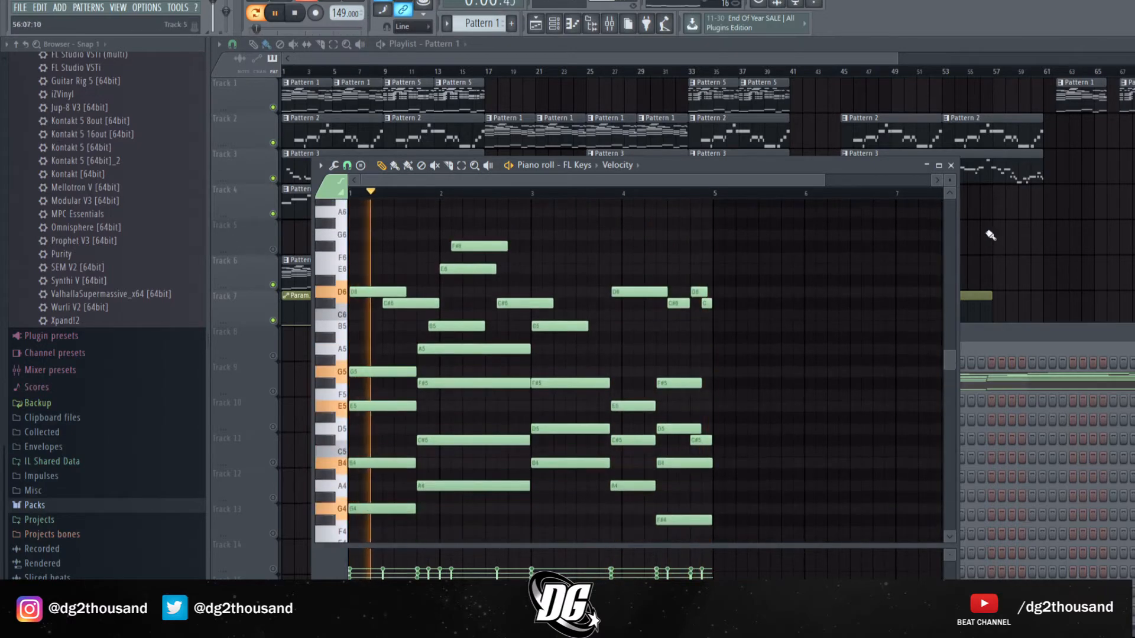
{"action": "right_click", "coordinate": [991, 233]}
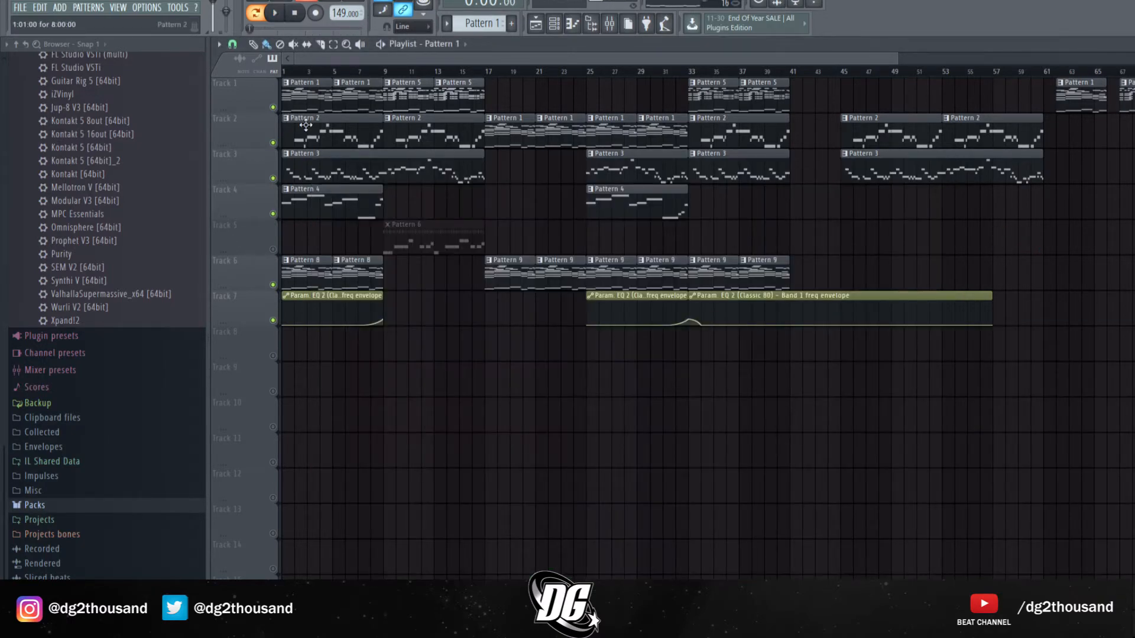
- Open Pattern 2 from Track 2 in the piano roll and play through its full melody
{"action": "double_click", "coordinate": [305, 125]}
{"action": "left_click_drag", "start_coordinate": [500, 181], "coordinate": [452, 181]}
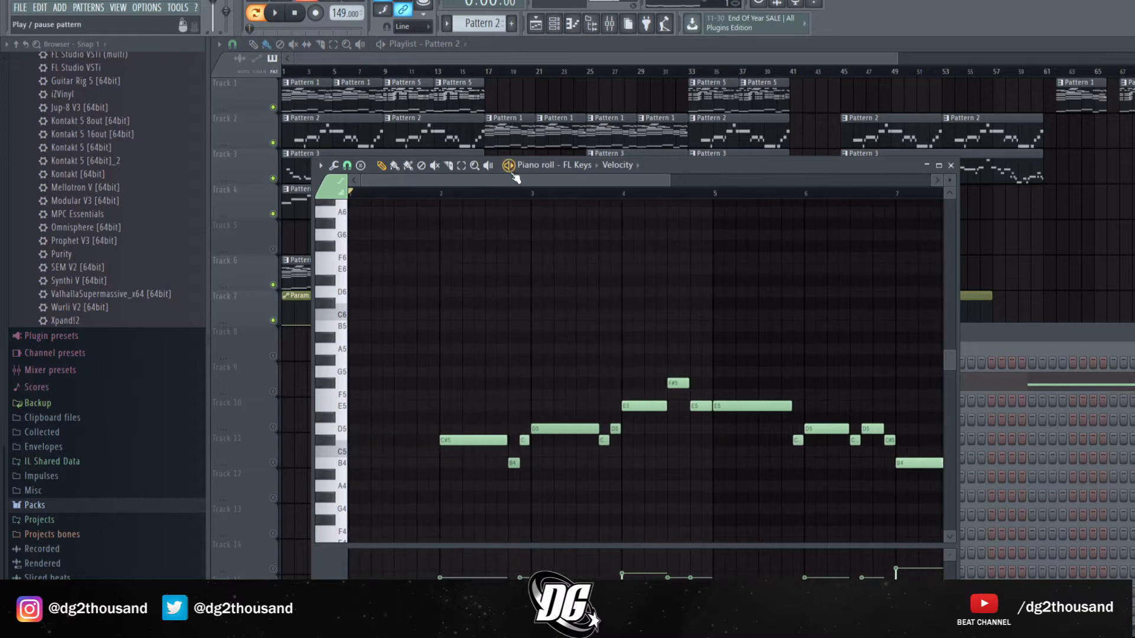
{"action": "left_click", "coordinate": [435, 195]}
{"action": "left_click", "coordinate": [507, 166]}
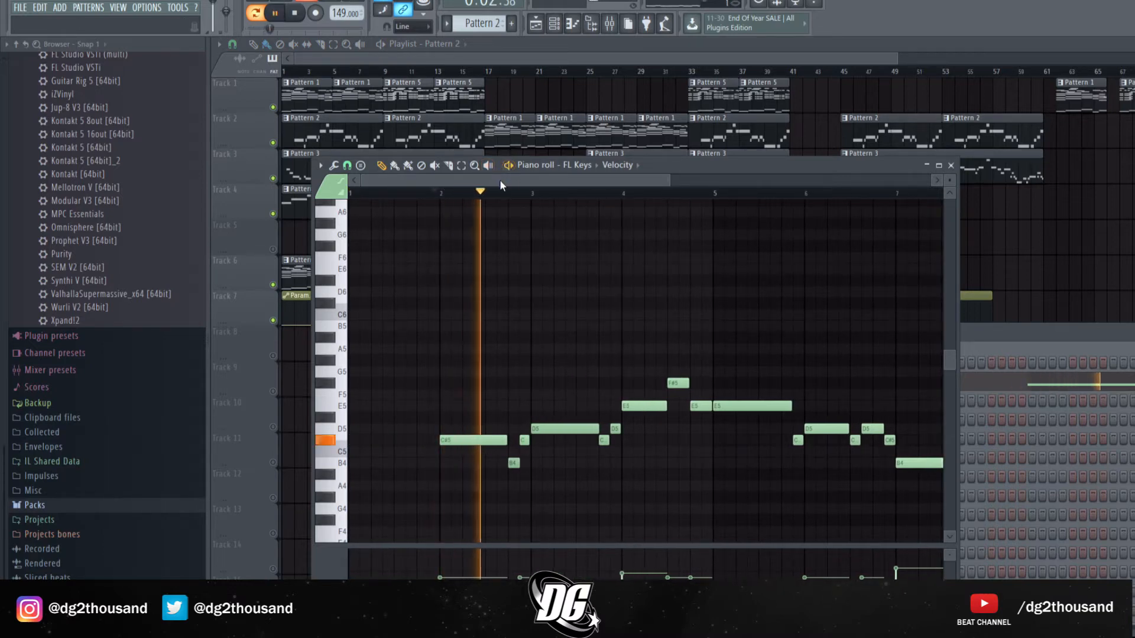
{"action": "left_click_drag", "start_coordinate": [668, 181], "coordinate": [751, 182]}
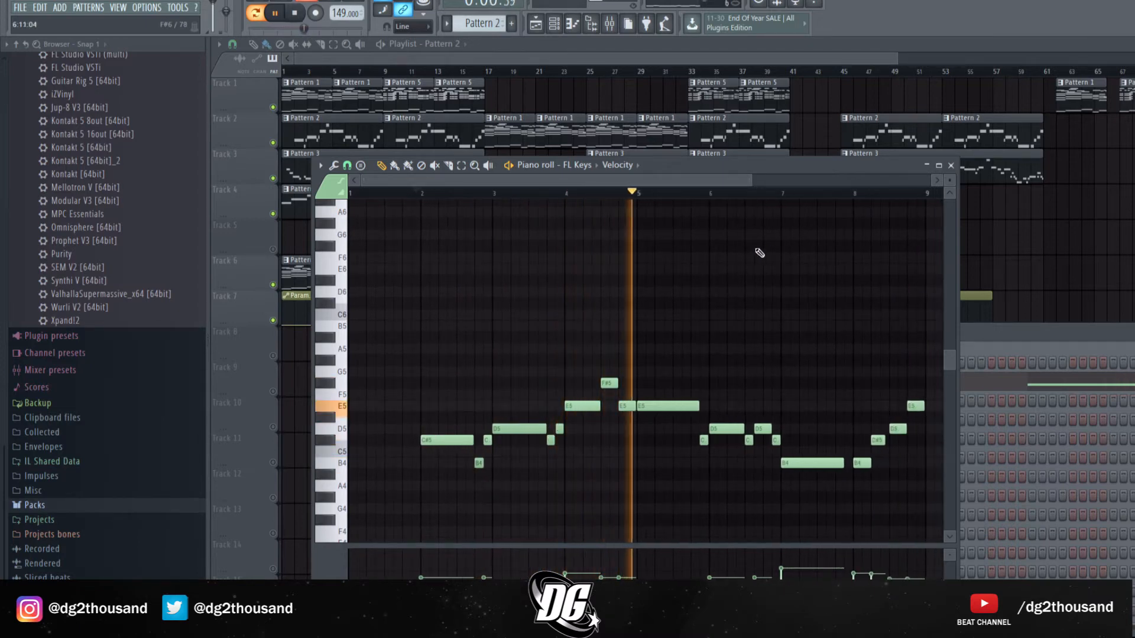
{"action": "left_click_drag", "start_coordinate": [725, 181], "coordinate": [816, 186]}
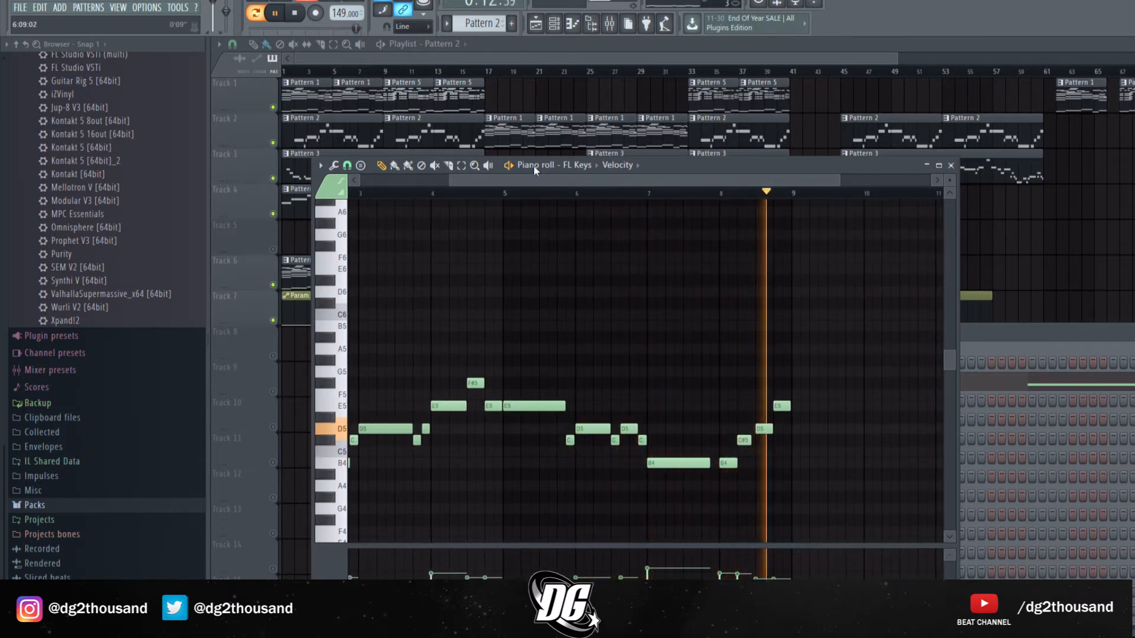
{"action": "left_click", "coordinate": [299, 19]}
{"action": "left_click_drag", "start_coordinate": [467, 183], "coordinate": [385, 190]}
{"action": "left_click_drag", "start_coordinate": [759, 174], "coordinate": [818, 204]}
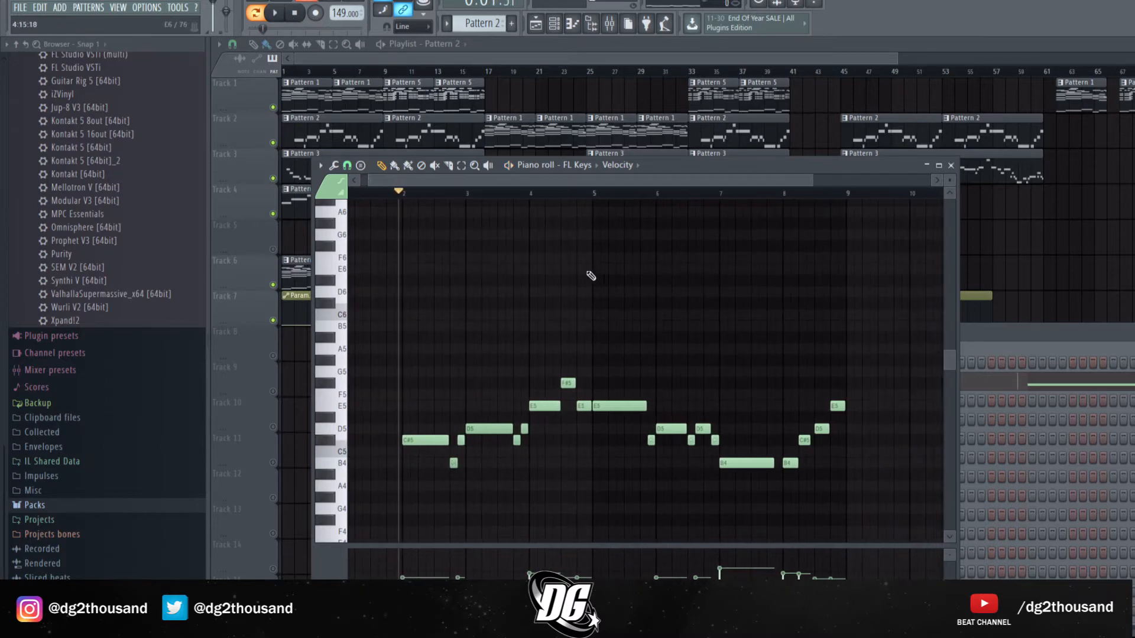
{"action": "key", "text": "space"}
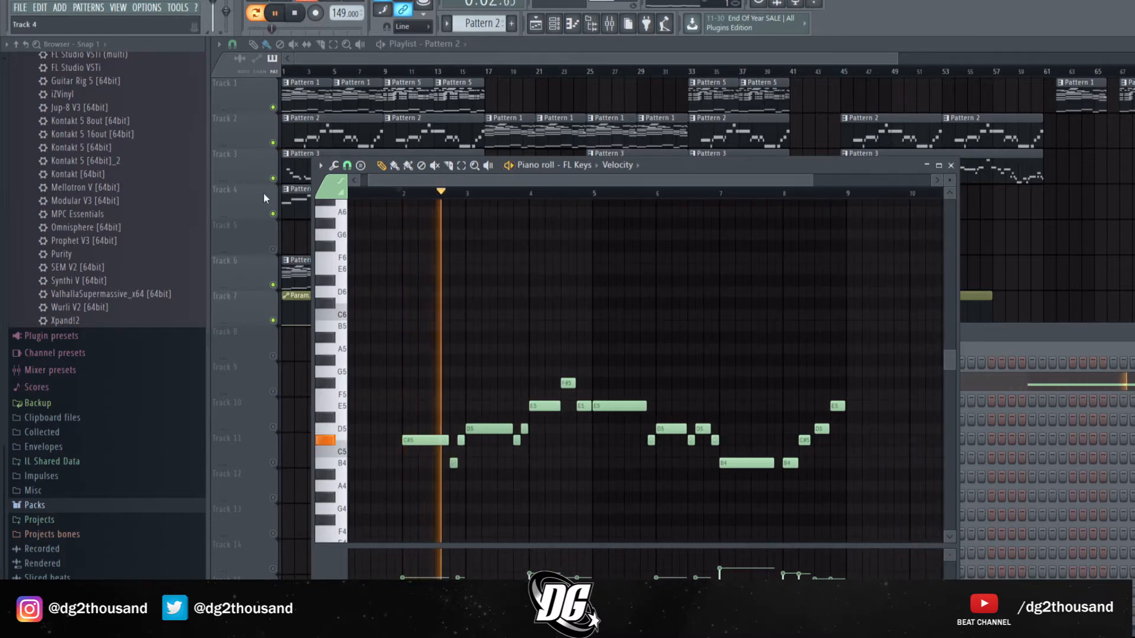
- Mute Tracks 3, 4 and 6 and play the song from bar 1
{"action": "left_click", "coordinate": [272, 179]}
{"action": "left_click", "coordinate": [272, 213]}
{"action": "left_click", "coordinate": [273, 284]}
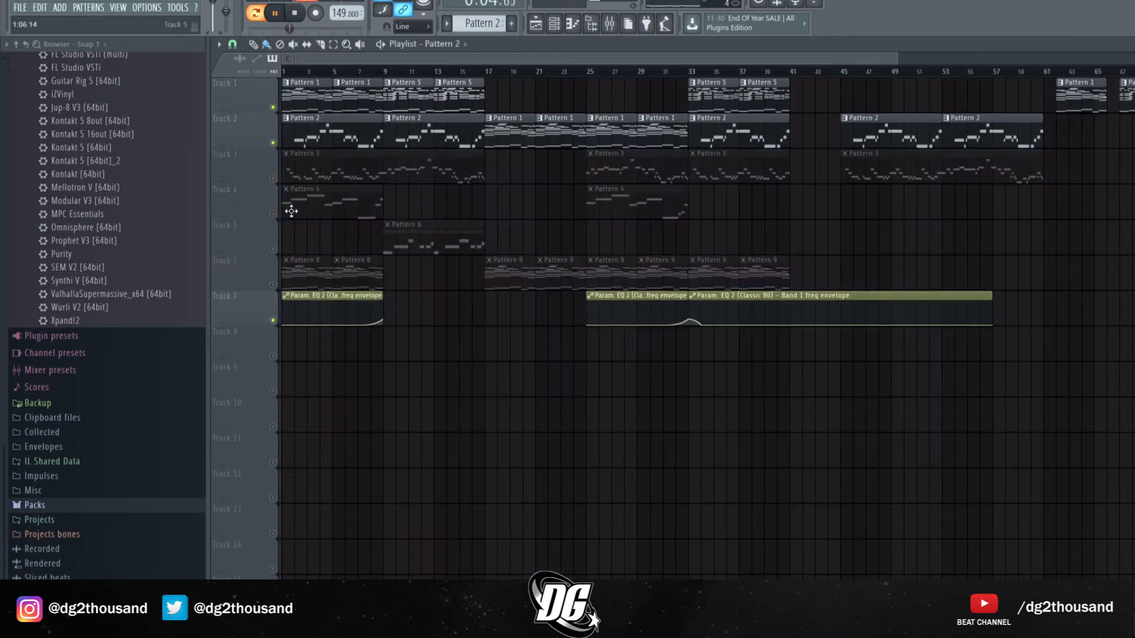
{"action": "left_click", "coordinate": [308, 72]}
{"action": "left_click_drag", "start_coordinate": [309, 72], "coordinate": [284, 72]}
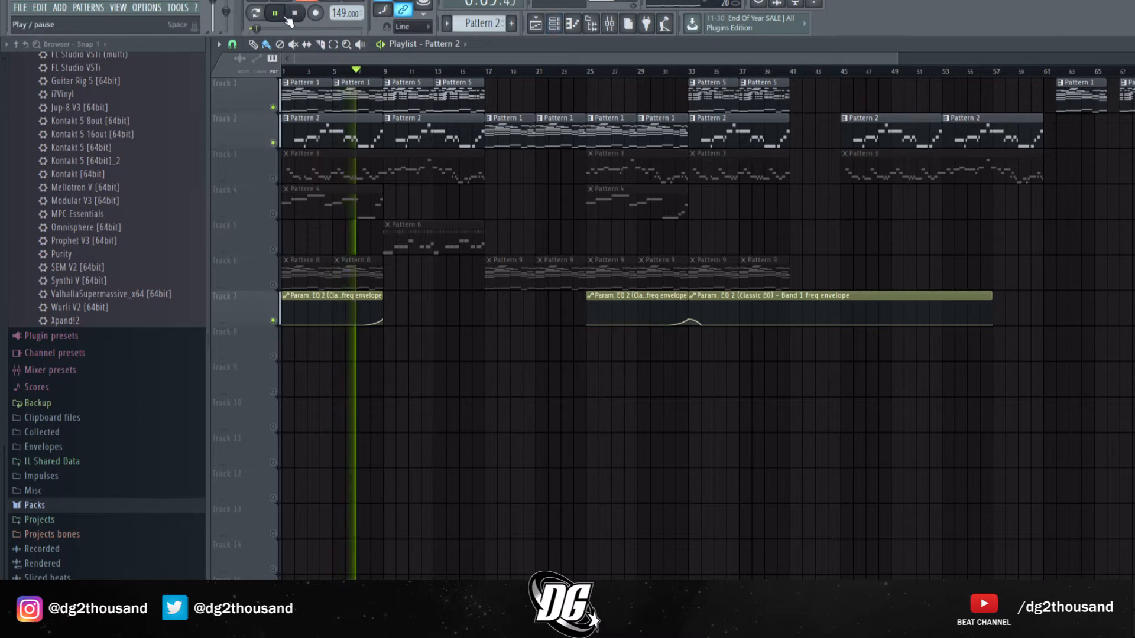
- Reopen Pattern 2 in the piano roll, stop playback, examine the whole melody, and close the editor
{"action": "double_click", "coordinate": [362, 121]}
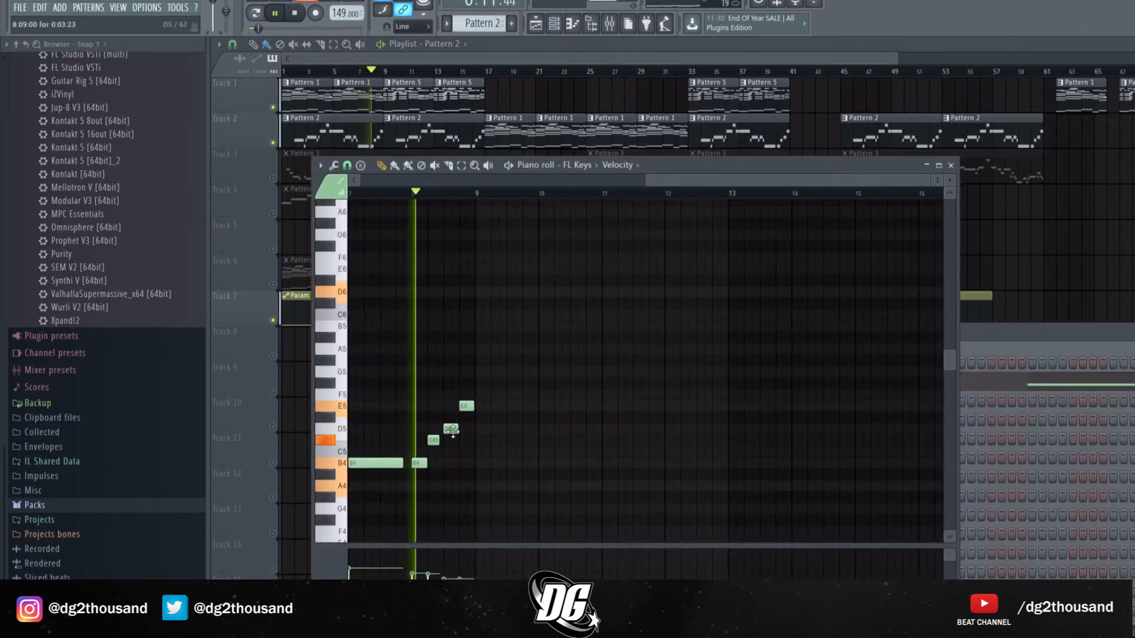
{"action": "key", "text": "space"}
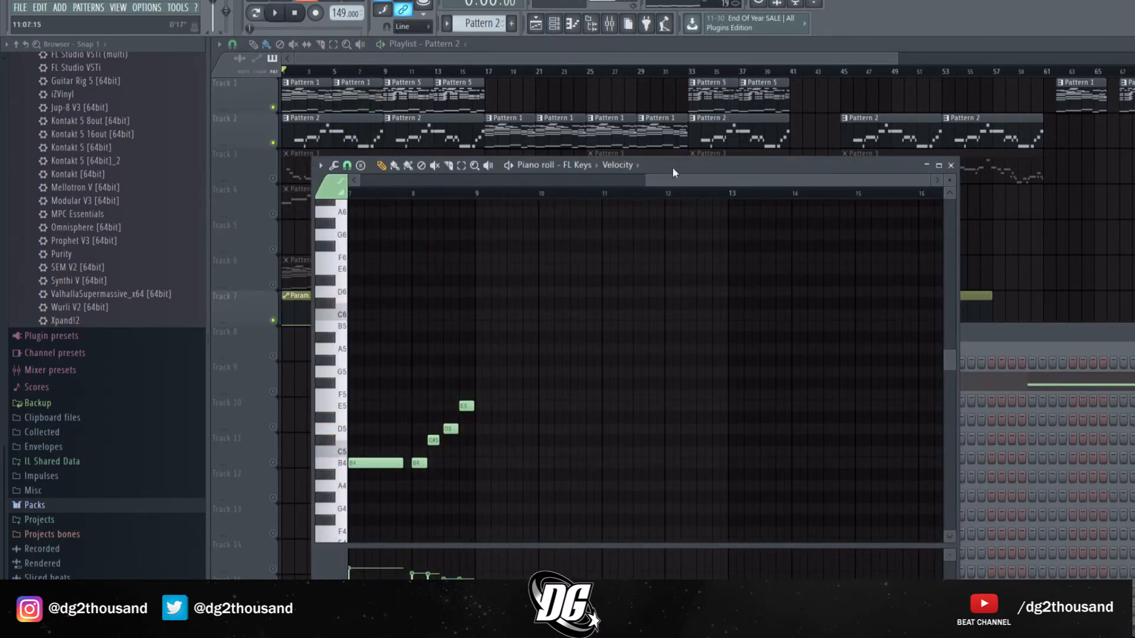
{"action": "left_click_drag", "start_coordinate": [650, 182], "coordinate": [48, 326]}
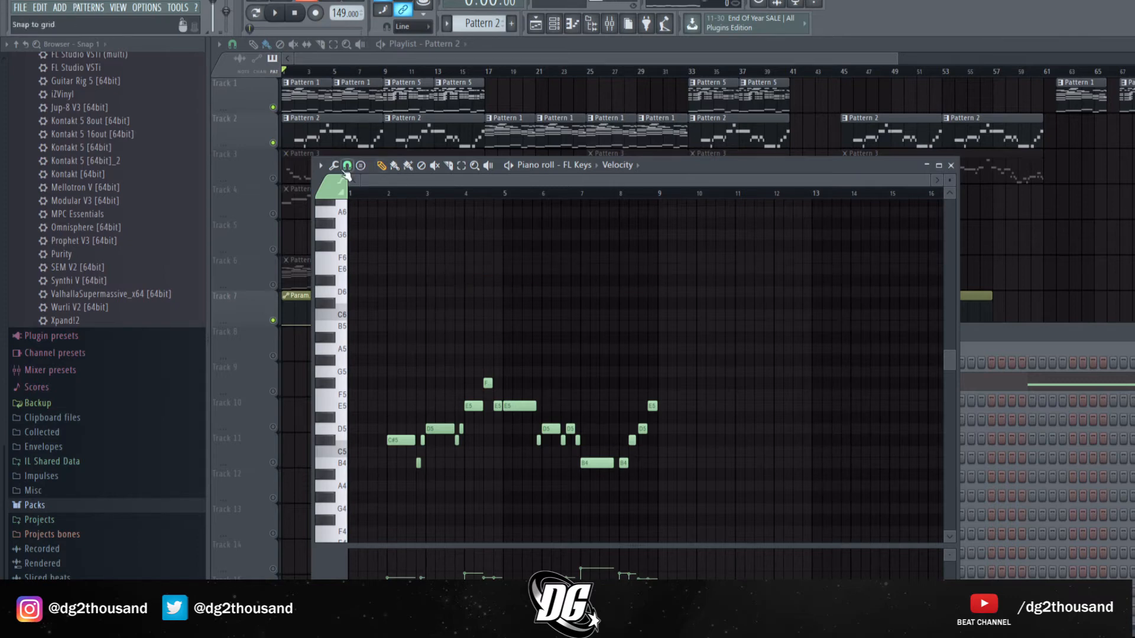
{"action": "right_click", "coordinate": [299, 239]}
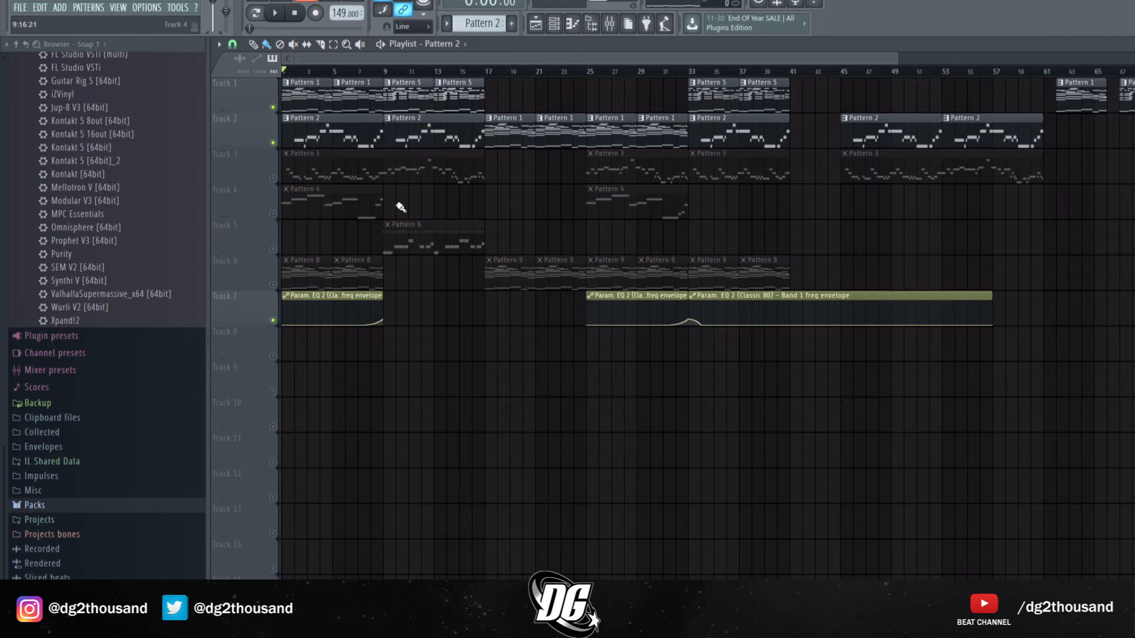
- Isolate the Pattern 3 melody by unmuting Track 3 and muting Tracks 1 and 2
{"action": "left_click", "coordinate": [273, 178]}
{"action": "left_click", "coordinate": [274, 142]}
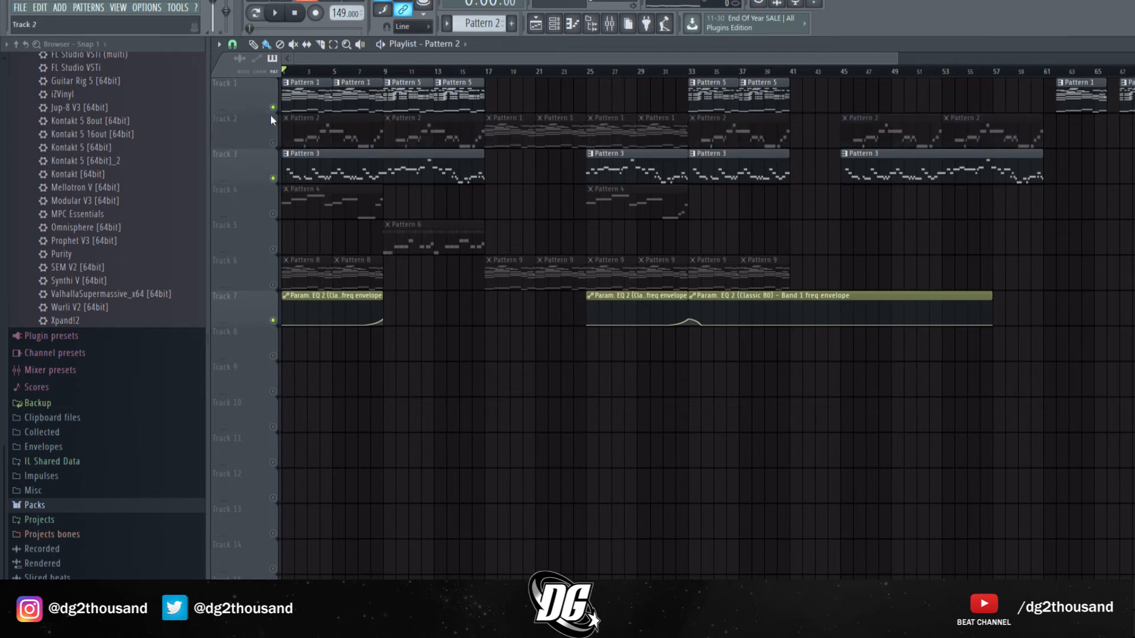
{"action": "left_click", "coordinate": [273, 107]}
- Open Pattern 3 from Track 3 in the piano roll, play its melody through the first eight bars, and pause
{"action": "double_click", "coordinate": [301, 161]}
{"action": "left_click_drag", "start_coordinate": [508, 179], "coordinate": [374, 208]}
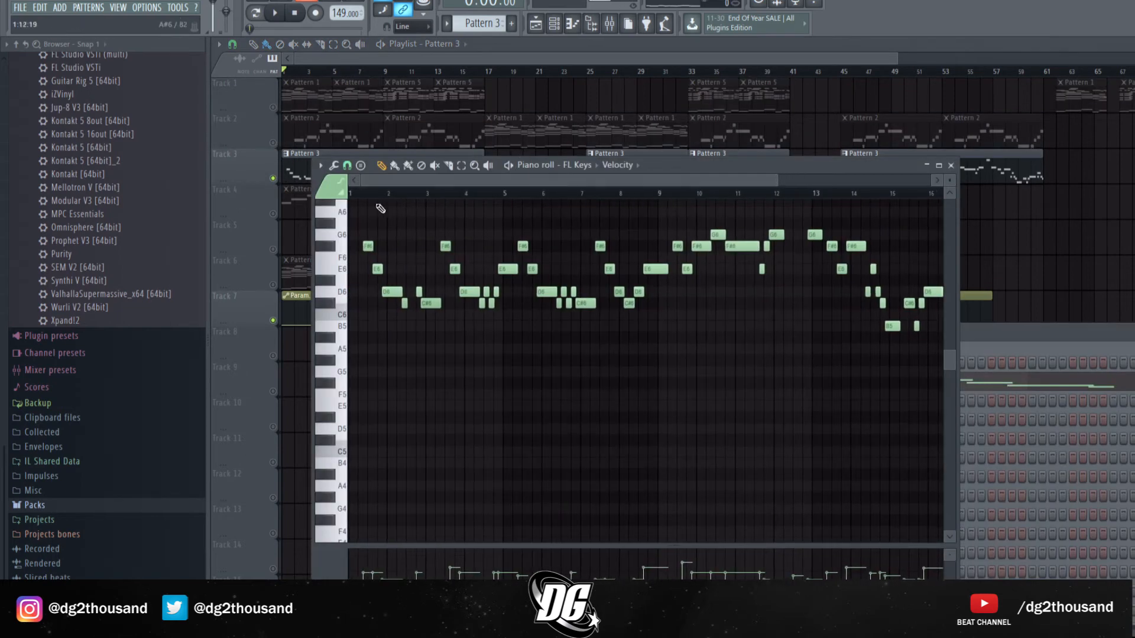
{"action": "key", "text": "space"}
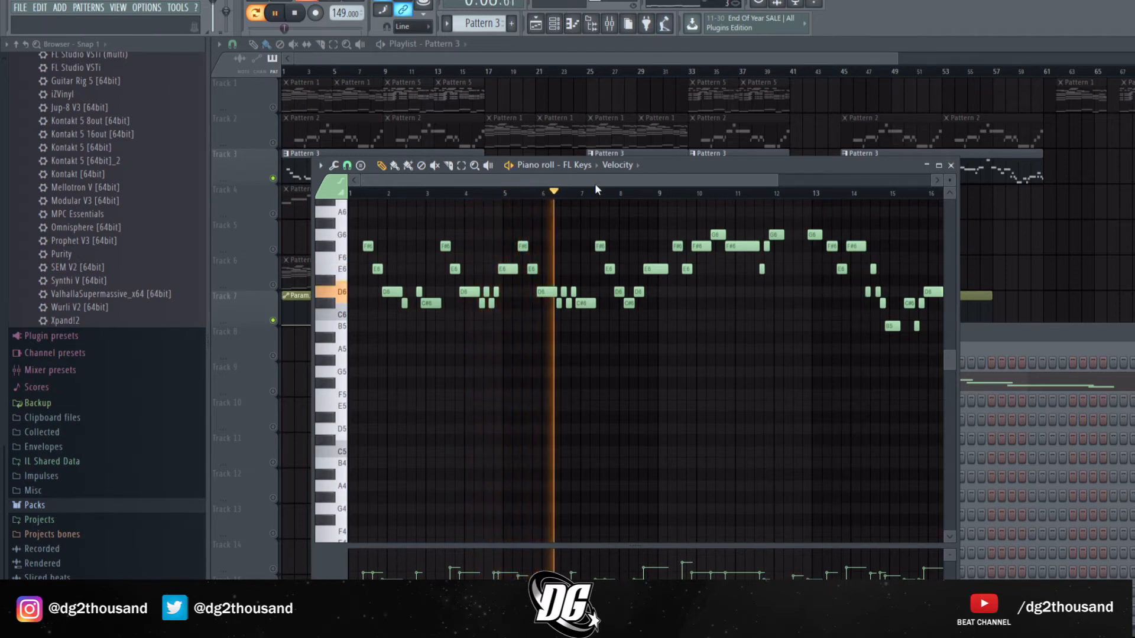
{"action": "left_click_drag", "start_coordinate": [599, 183], "coordinate": [637, 185]}
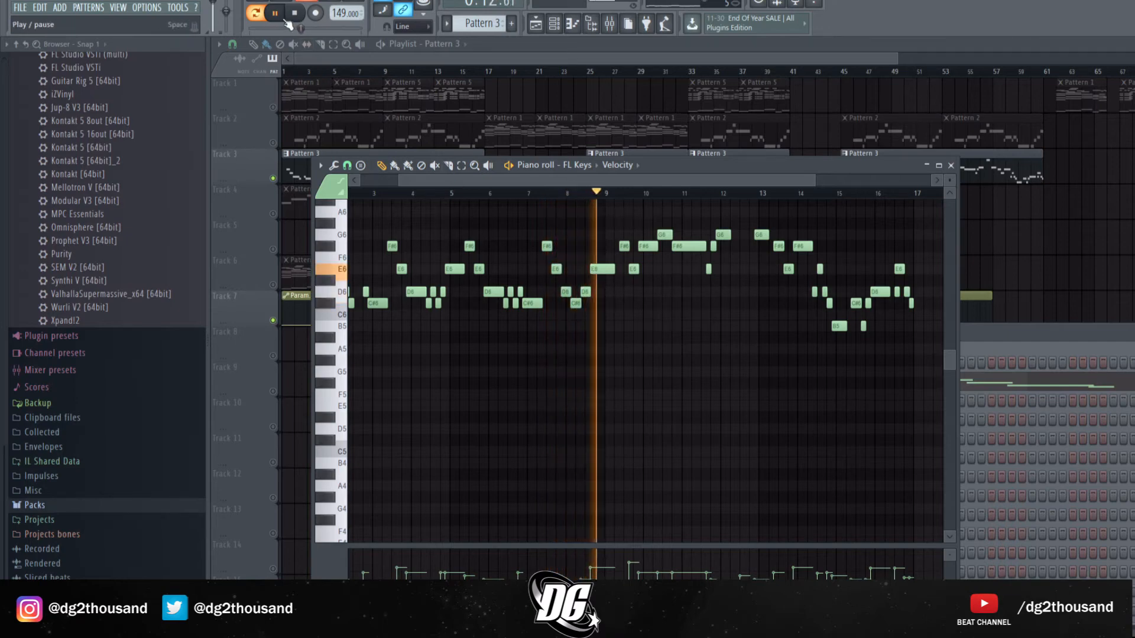
{"action": "left_click", "coordinate": [284, 18]}
{"action": "mouse_move", "coordinate": [407, 181]}
{"action": "left_mouse_down"}
{"action": "mouse_move", "coordinate": [386, 181]}
{"action": "mouse_move", "coordinate": [414, 181]}
{"action": "left_mouse_up"}
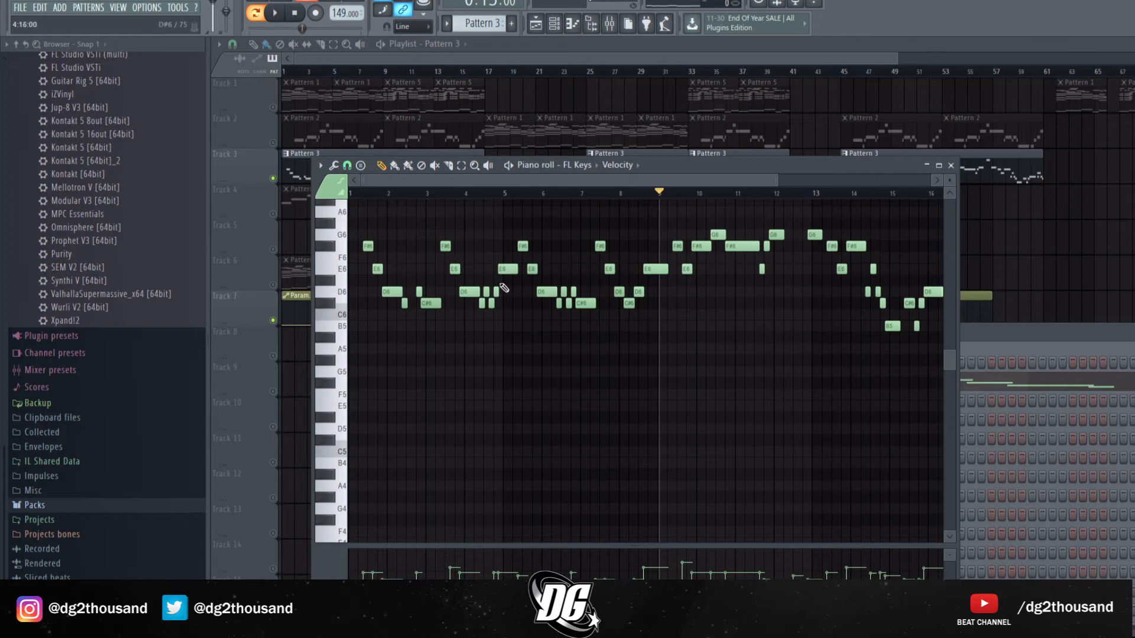
- Examine the note groups in the first eight bars of Pattern 3, marking out the repeating phrases
{"action": "left_click_drag", "start_coordinate": [492, 331], "coordinate": [367, 221]}
{"action": "left_click_drag", "start_coordinate": [659, 331], "coordinate": [498, 240]}
{"action": "left_click", "coordinate": [555, 351], "text": "ctrl"}
{"action": "left_click_drag", "start_coordinate": [627, 192], "coordinate": [540, 231]}
{"action": "left_click_drag", "start_coordinate": [495, 329], "coordinate": [477, 282]}
{"action": "left_click_drag", "start_coordinate": [593, 305], "coordinate": [557, 280]}
{"action": "left_click_drag", "start_coordinate": [637, 314], "coordinate": [624, 290]}
- Audition Pattern 3 around bar 9 and set the playhead to bar 8
{"action": "left_click_drag", "start_coordinate": [606, 183], "coordinate": [688, 182]}
{"action": "left_click", "coordinate": [597, 193]}
{"action": "key", "text": "space"}
{"action": "key", "text": "space"}
{"action": "left_click", "coordinate": [632, 194]}
{"action": "scroll", "coordinate": [680, 224], "scroll_direction": "up", "scroll_amount": 1}
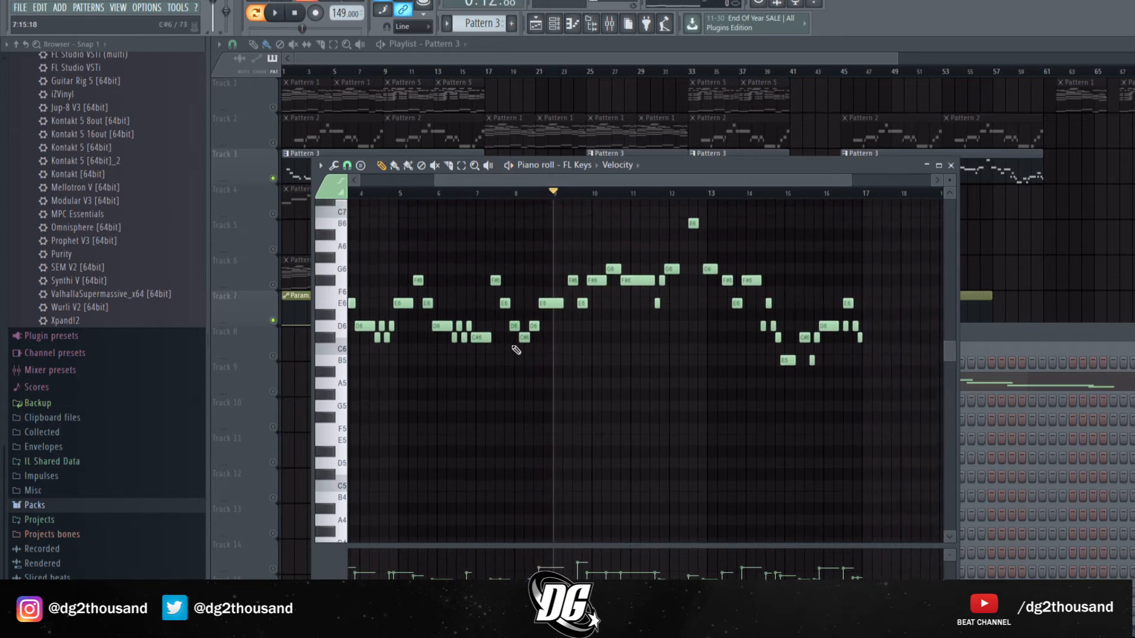
{"action": "left_click", "coordinate": [520, 194]}
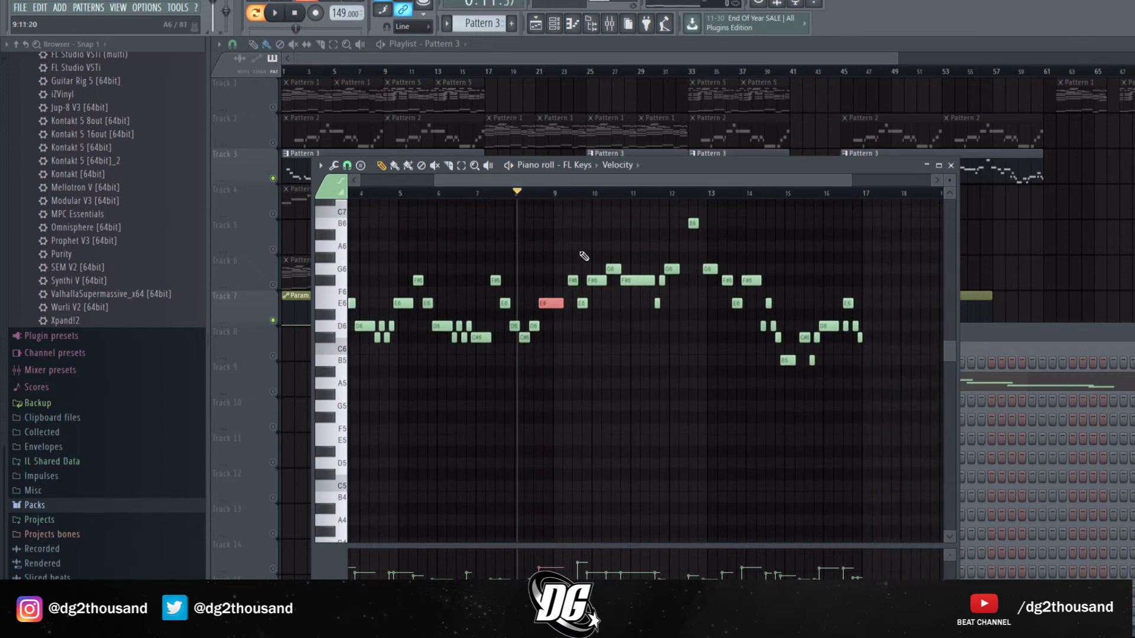
- Examine the second half of Pattern 3 from bar 9 onward and play it through
{"action": "left_click_drag", "start_coordinate": [561, 218], "coordinate": [868, 371]}
{"action": "left_click_drag", "start_coordinate": [876, 410], "coordinate": [570, 232]}
{"action": "scroll", "coordinate": [627, 249], "scroll_direction": "up", "scroll_amount": 1}
{"action": "right_click", "coordinate": [801, 288]}
{"action": "key", "text": "space"}
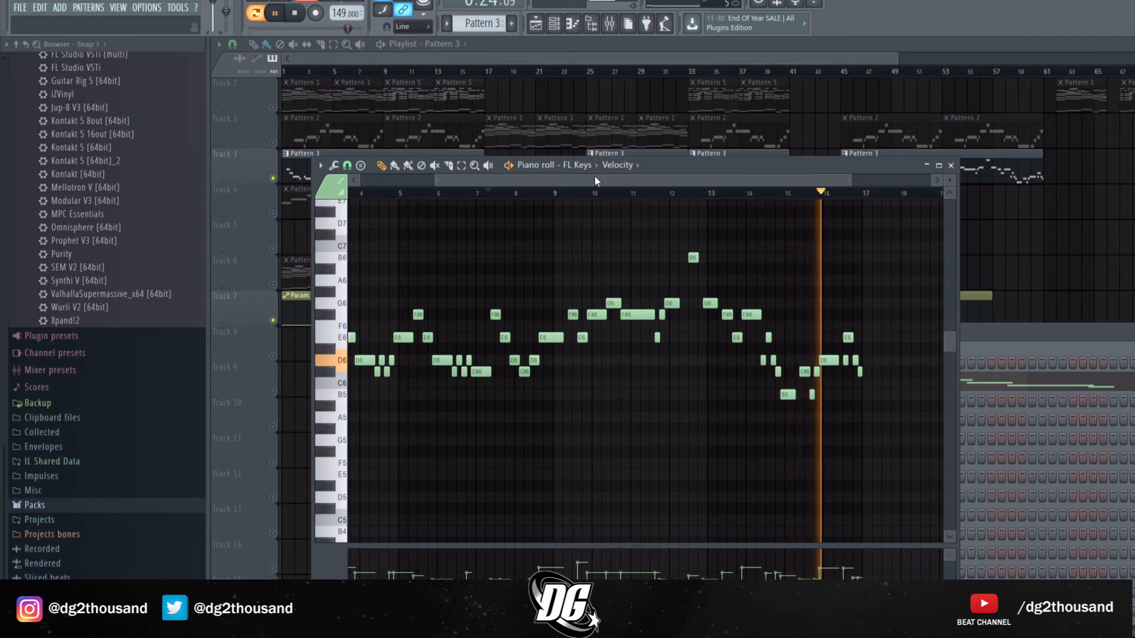
- Stop playback, highlight the first eight bars of notes in Pattern 3, and close the piano roll
{"action": "key", "text": "space"}
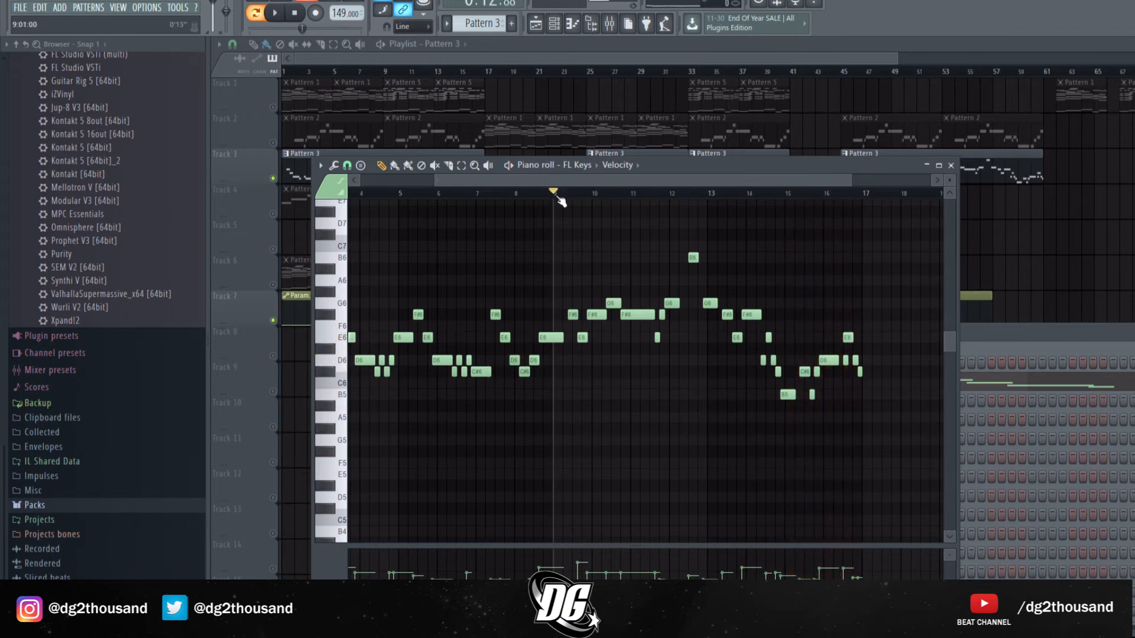
{"action": "key", "text": "space"}
{"action": "key", "text": "space"}
{"action": "scroll", "coordinate": [462, 234], "scroll_direction": "left", "scroll_amount": 3}
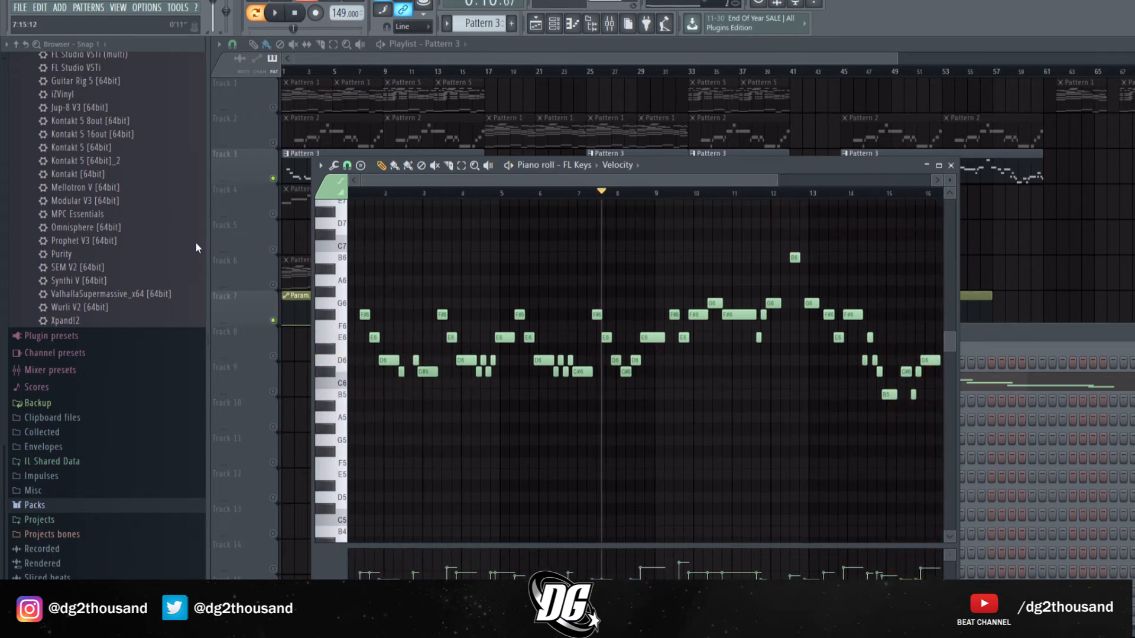
{"action": "left_click_drag", "start_coordinate": [355, 278], "coordinate": [637, 421]}
{"action": "left_click_drag", "start_coordinate": [776, 185], "coordinate": [865, 185]}
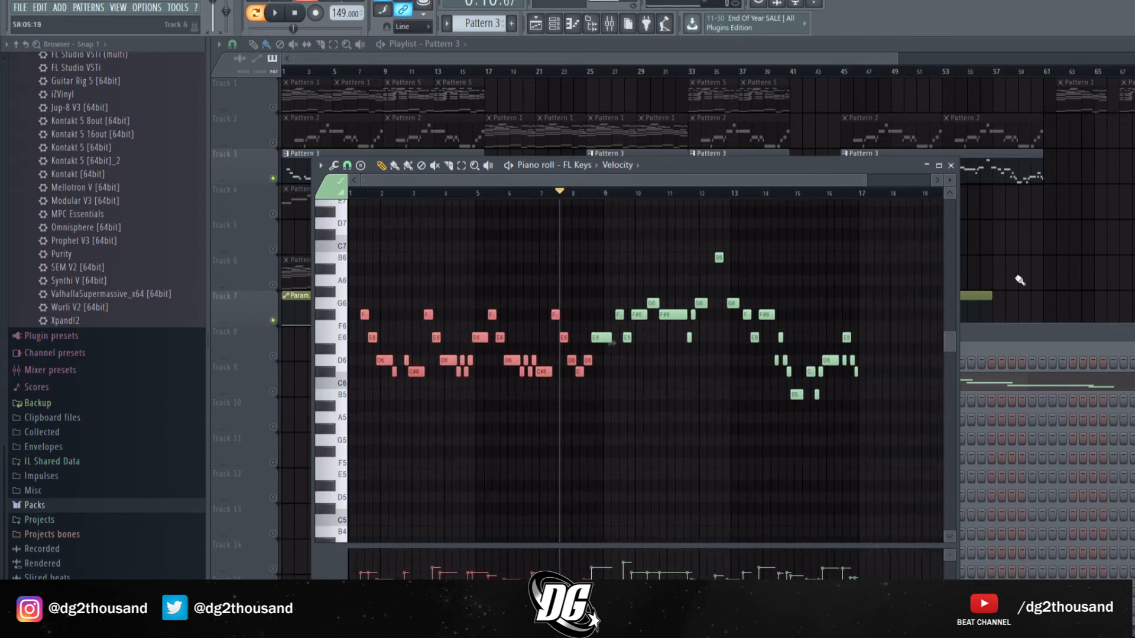
{"action": "left_click", "coordinate": [1018, 279]}
- Unmute Tracks 1 and 2 alongside Track 3 and play the layered melodies from bar 1
{"action": "left_click", "coordinate": [274, 143]}
{"action": "left_click", "coordinate": [273, 107]}
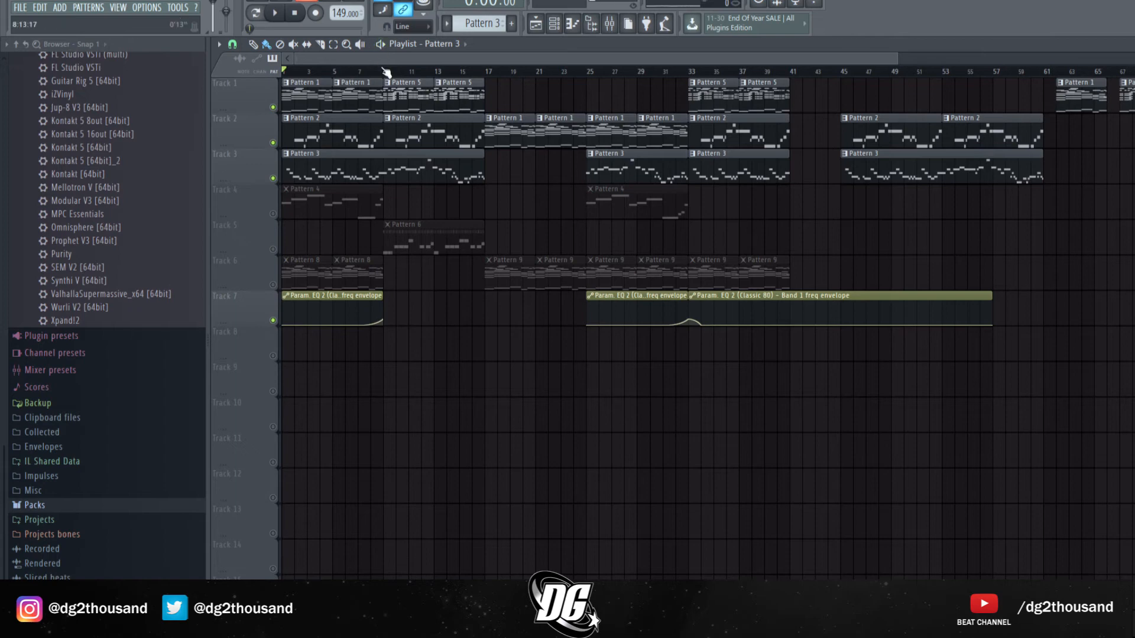
{"action": "key", "text": "space"}
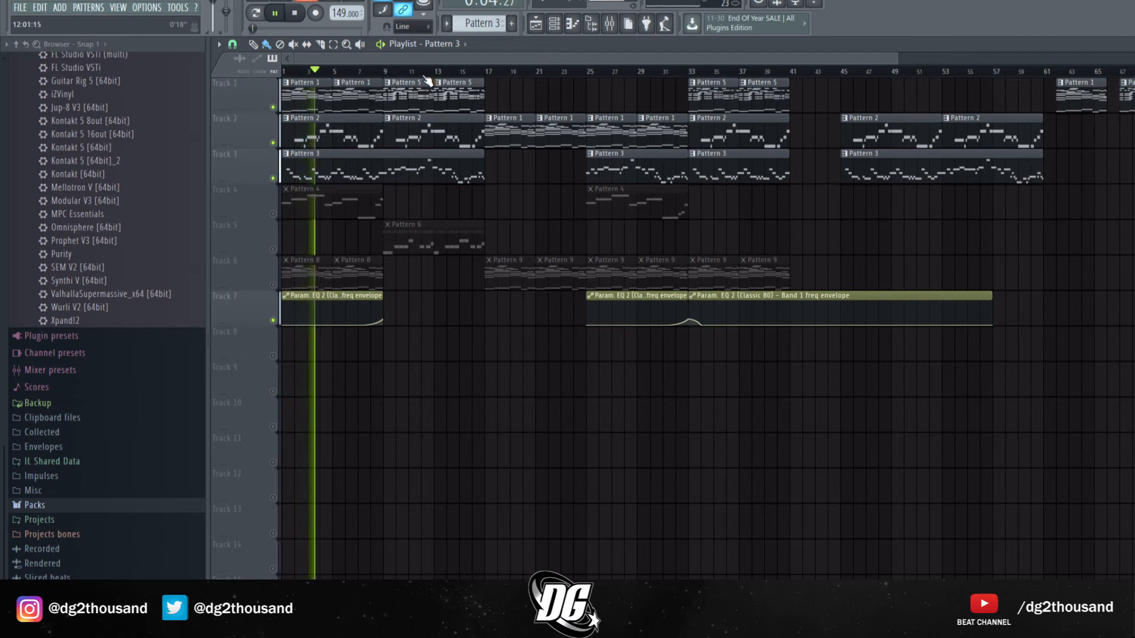
{"action": "left_click", "coordinate": [296, 15]}
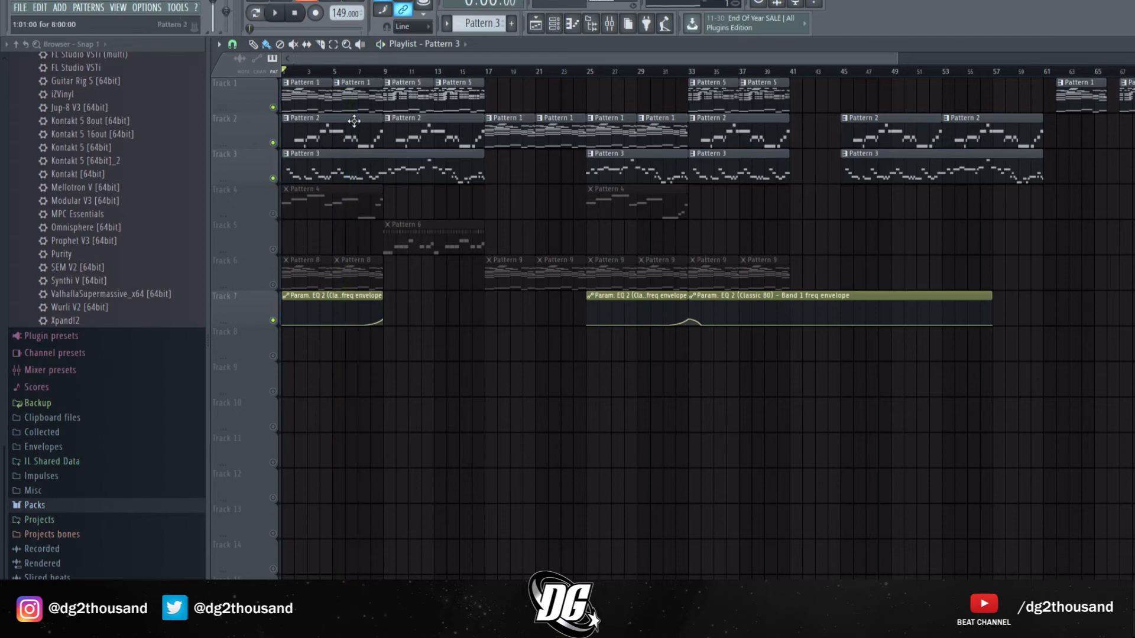
- Unmute Track 4 and open Pattern 4 in the piano roll to see its Classic 80 channel
{"action": "left_click", "coordinate": [274, 215]}
{"action": "double_click", "coordinate": [328, 211]}
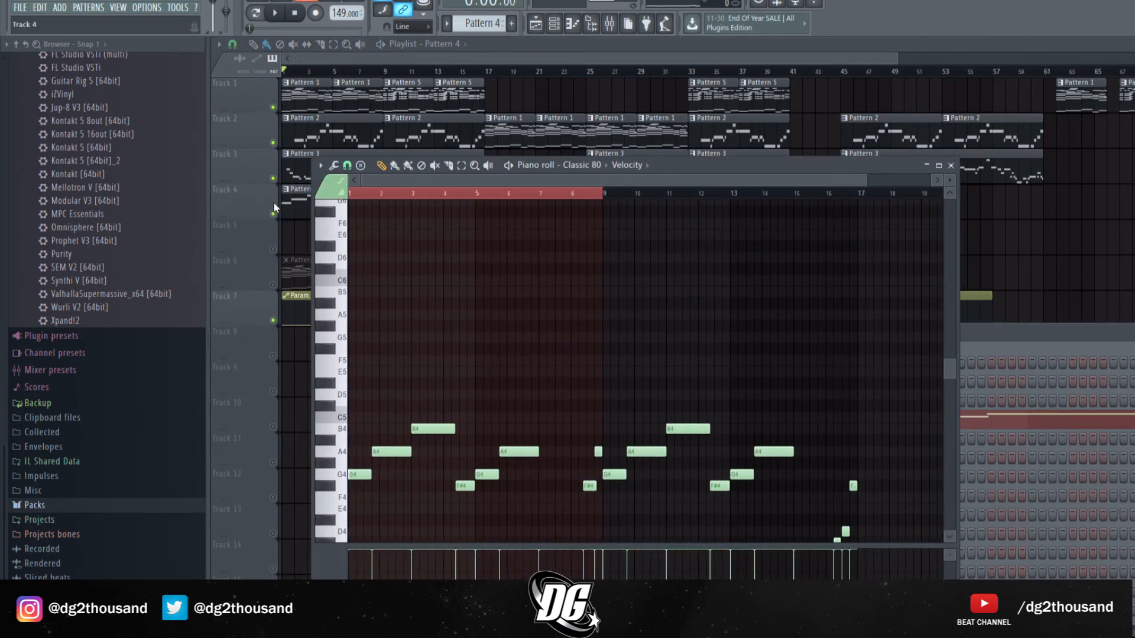
{"action": "left_click", "coordinate": [598, 166]}
{"action": "left_click", "coordinate": [463, 264]}
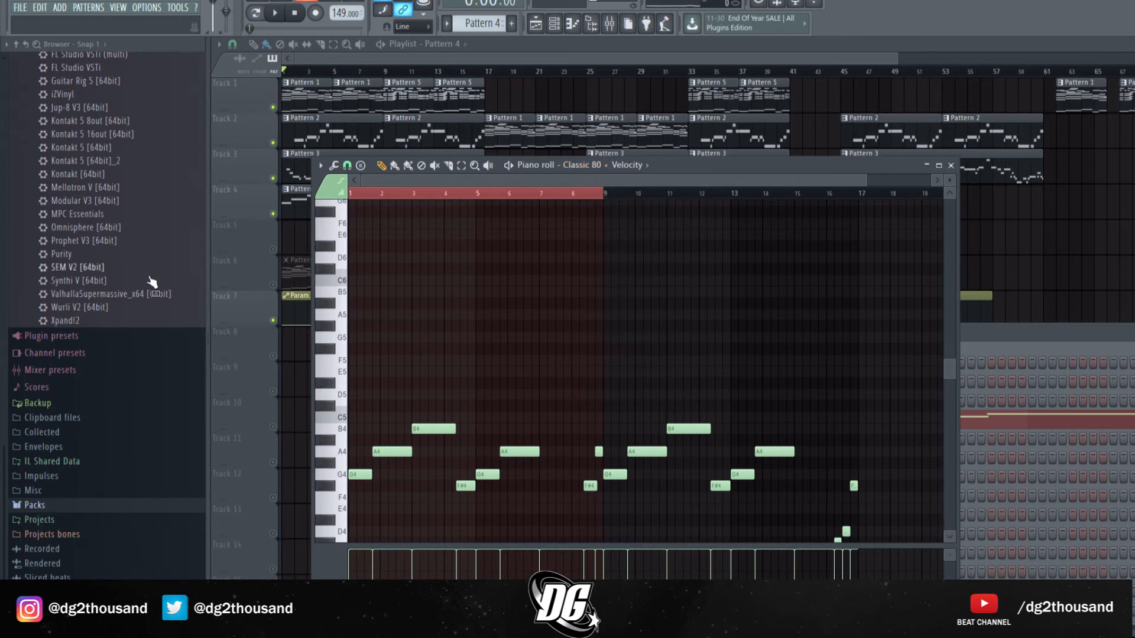
- Browse the Packs folder to locate the Classic 80 bass inside Instruments
{"action": "scroll", "coordinate": [348, 350], "scroll_direction": "down", "scroll_amount": 3}
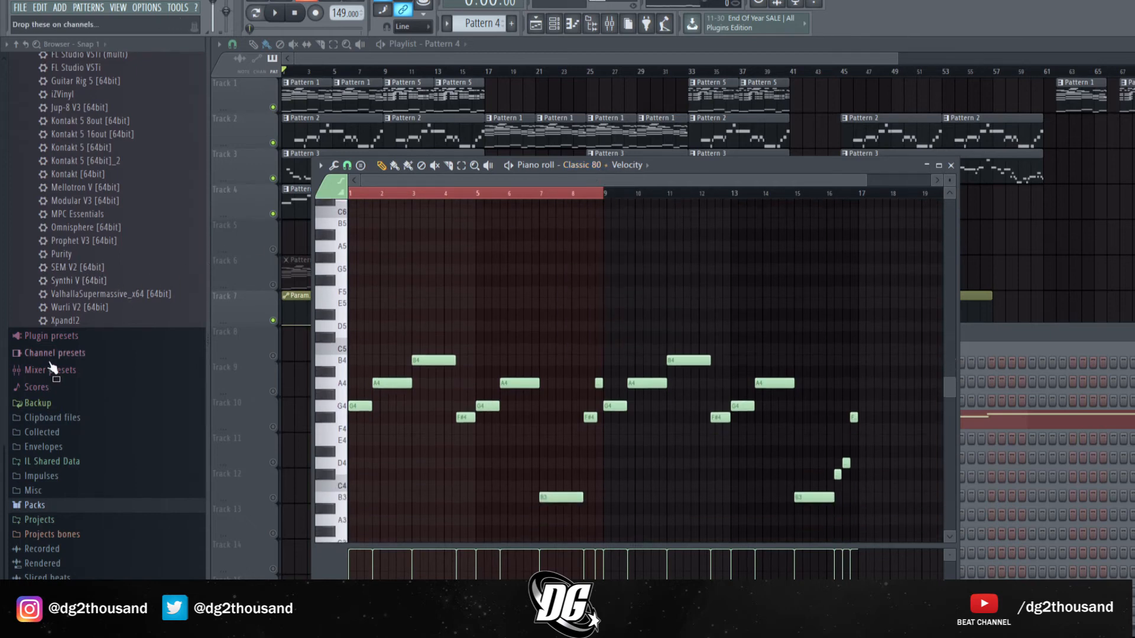
{"action": "left_click", "coordinate": [43, 505]}
{"action": "scroll", "coordinate": [53, 467], "scroll_direction": "down", "scroll_amount": 5}
{"action": "left_click", "coordinate": [58, 486]}
{"action": "scroll", "coordinate": [63, 470], "scroll_direction": "down", "scroll_amount": 7}
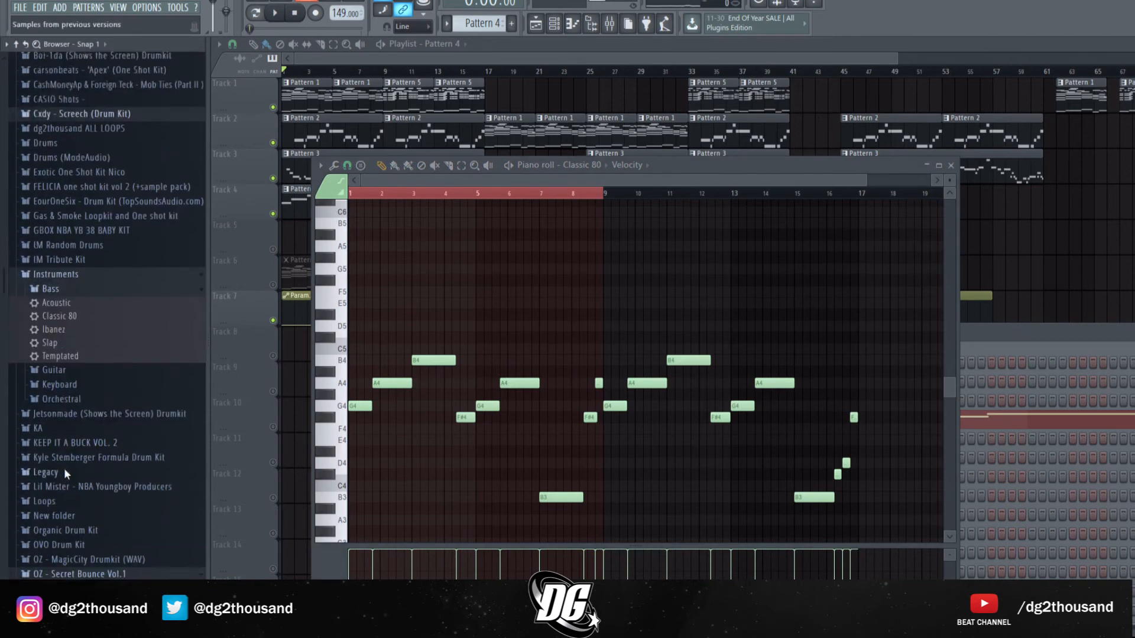
{"action": "scroll", "coordinate": [654, 240], "scroll_direction": "up", "scroll_amount": 1}
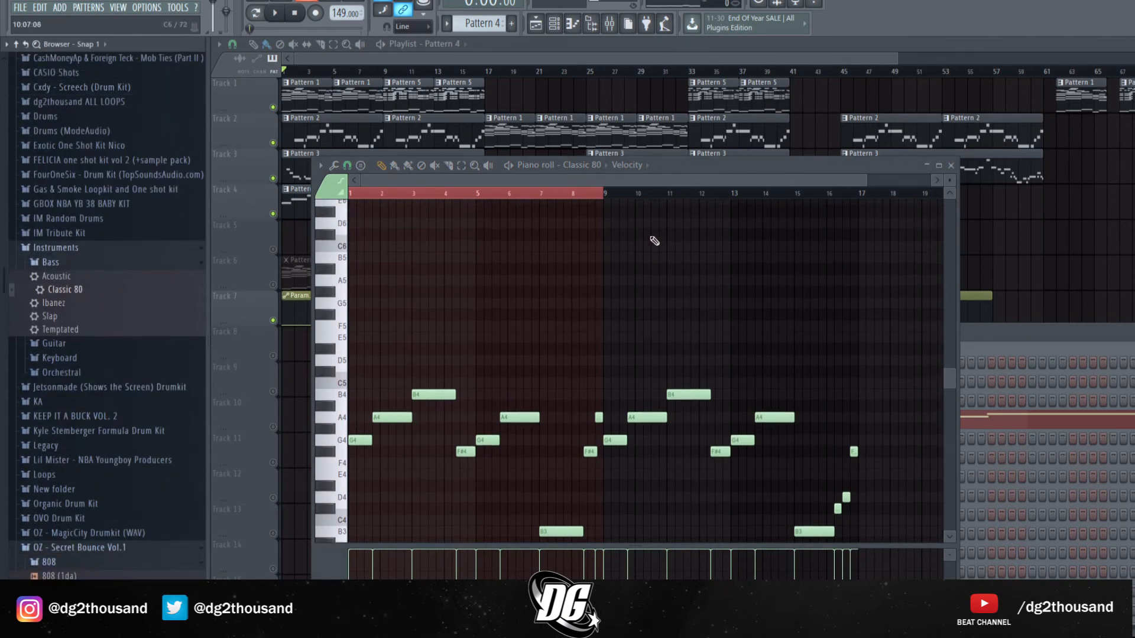
- Play the Pattern 4 bass line in the piano roll
{"action": "scroll", "coordinate": [480, 231], "scroll_direction": "down", "scroll_amount": 2}
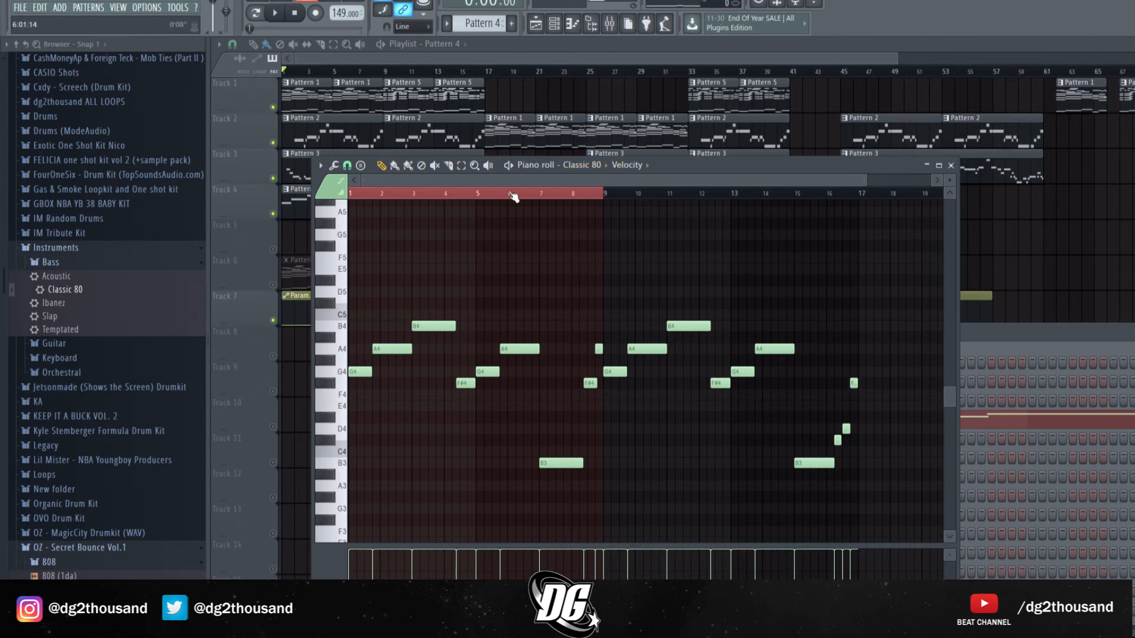
{"action": "left_click", "coordinate": [510, 166]}
{"action": "scroll", "coordinate": [560, 263], "scroll_direction": "up", "scroll_amount": 1}
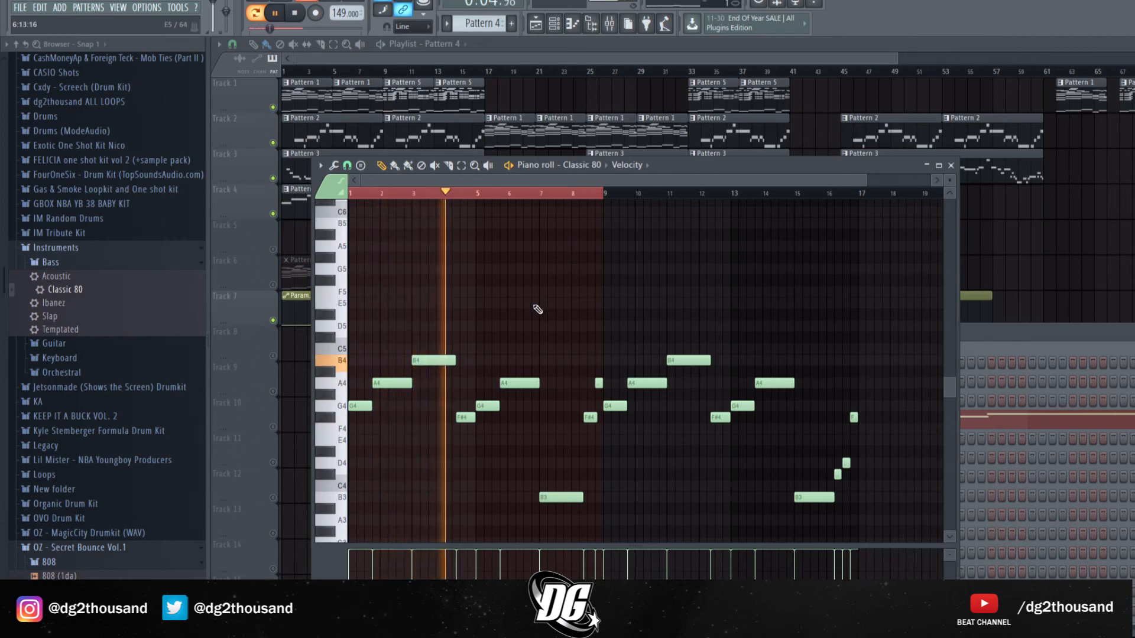
- View the Guitar Rig 5 effect on the Classic 80 mixer insert, and close the plugin and mixer
{"action": "left_click", "coordinate": [609, 25]}
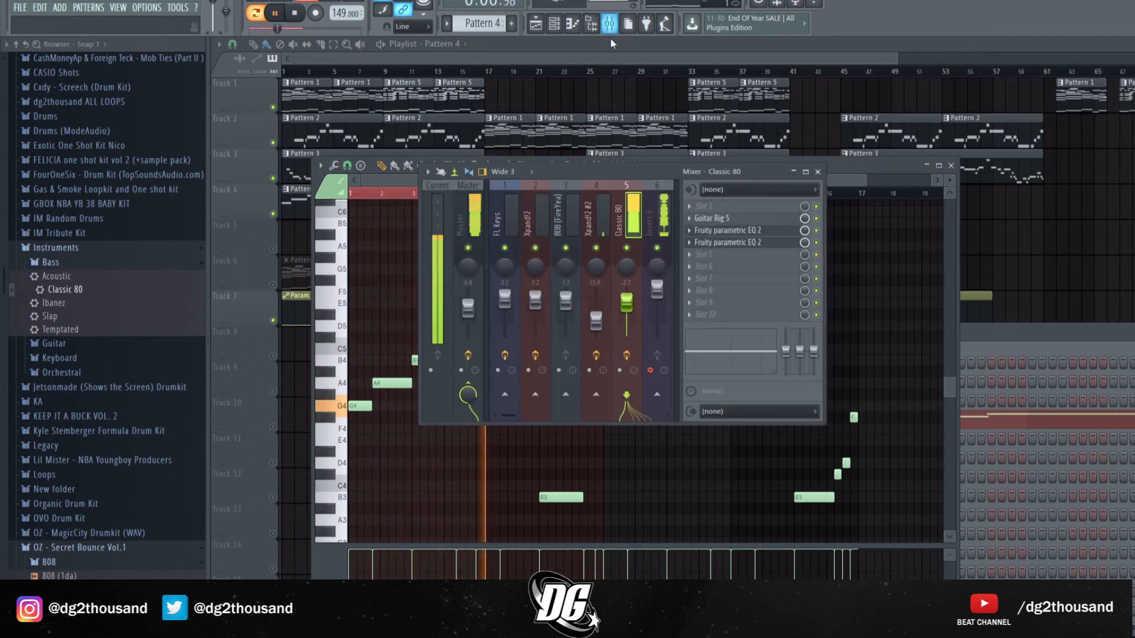
{"action": "left_click", "coordinate": [751, 218]}
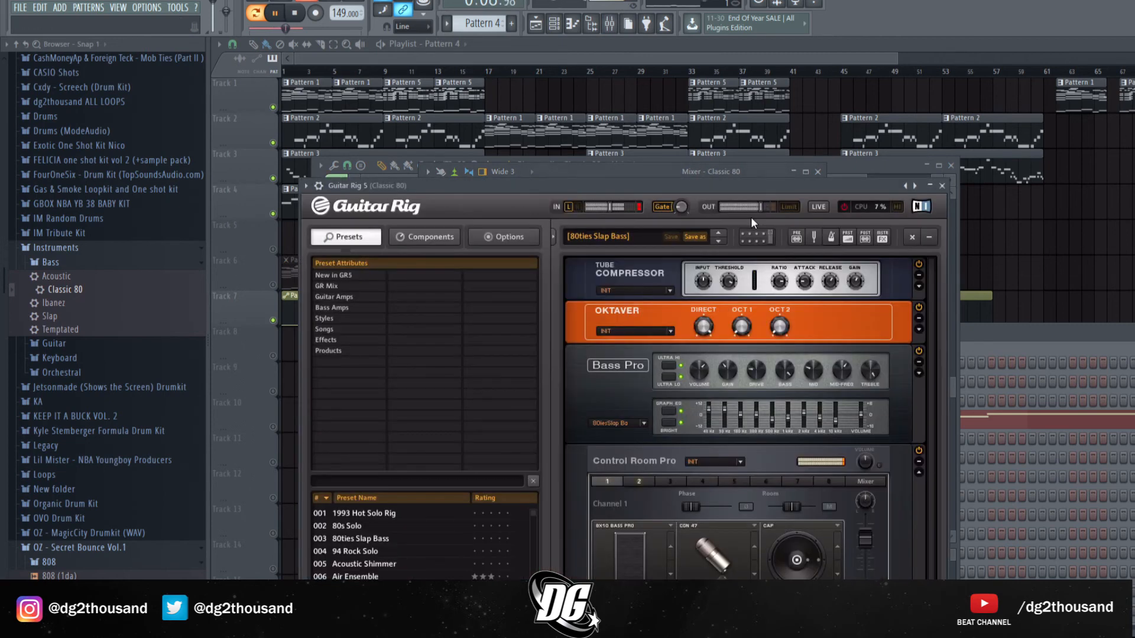
{"action": "left_click", "coordinate": [931, 170]}
{"action": "left_click", "coordinate": [909, 167]}
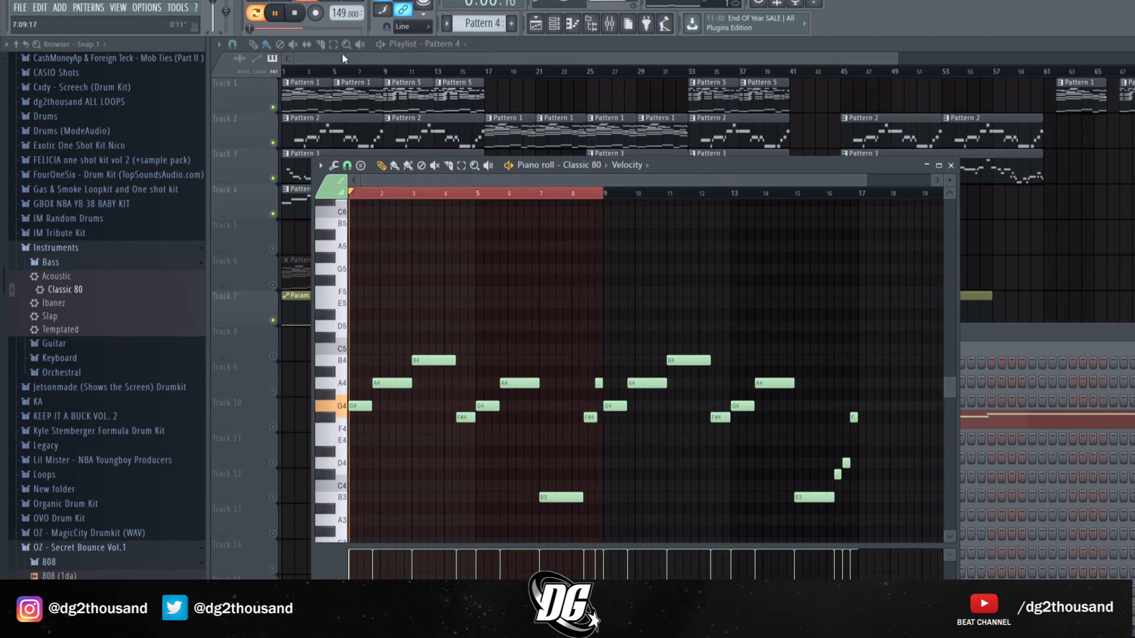
- Stop playback, examine the low notes of Pattern 4, and close the piano roll
{"action": "key", "text": "space"}
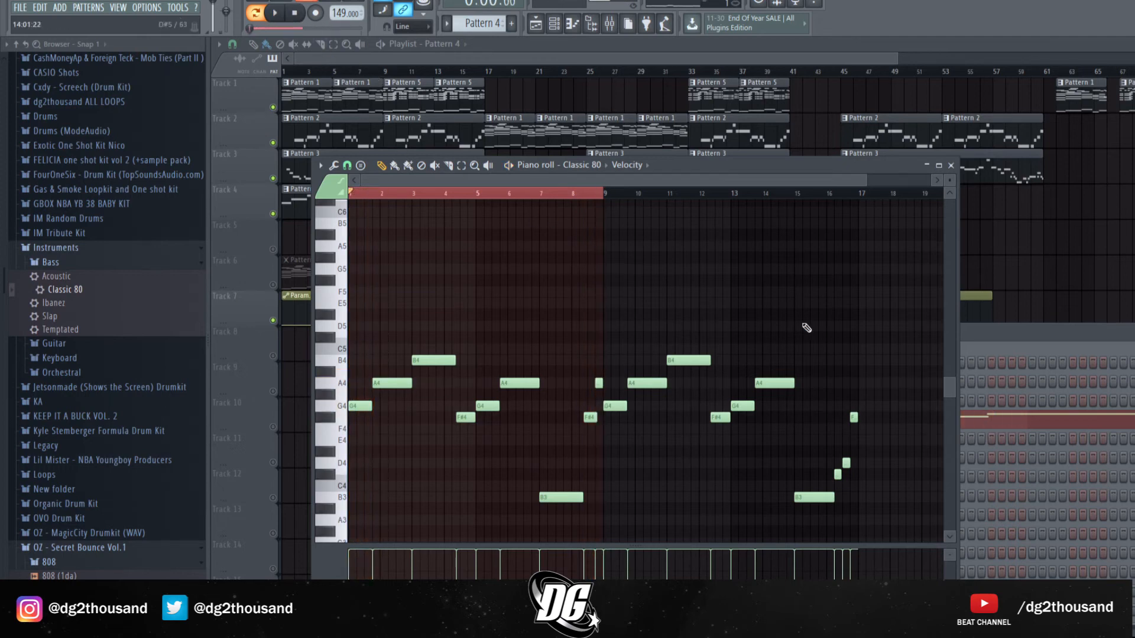
{"action": "scroll", "coordinate": [341, 387], "scroll_direction": "down", "scroll_amount": 1}
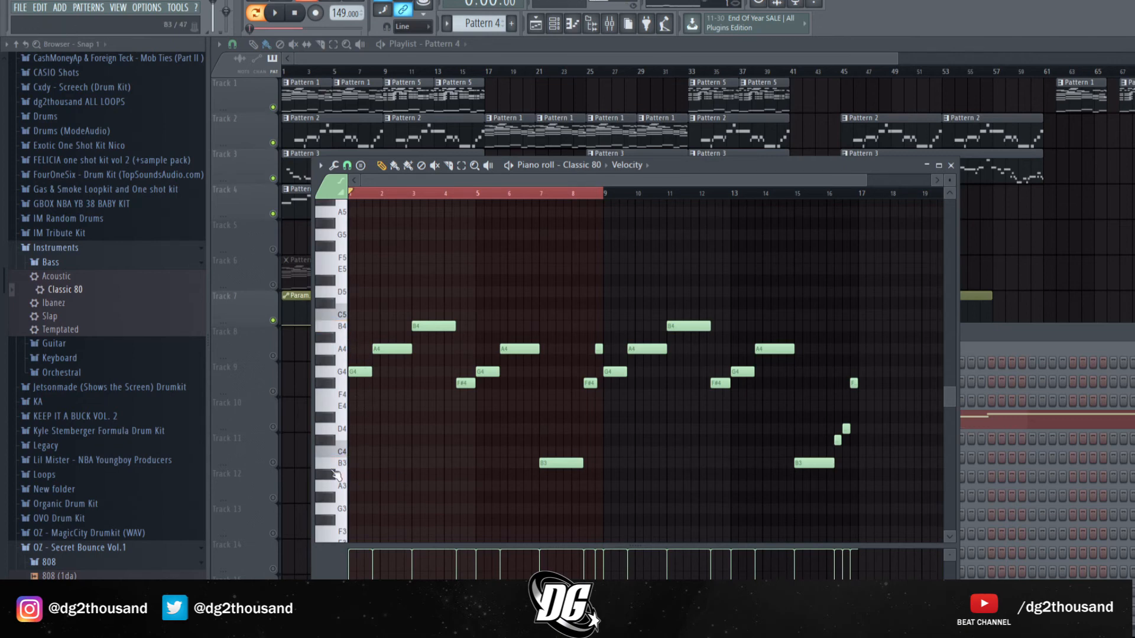
{"action": "left_click", "coordinate": [1085, 250]}
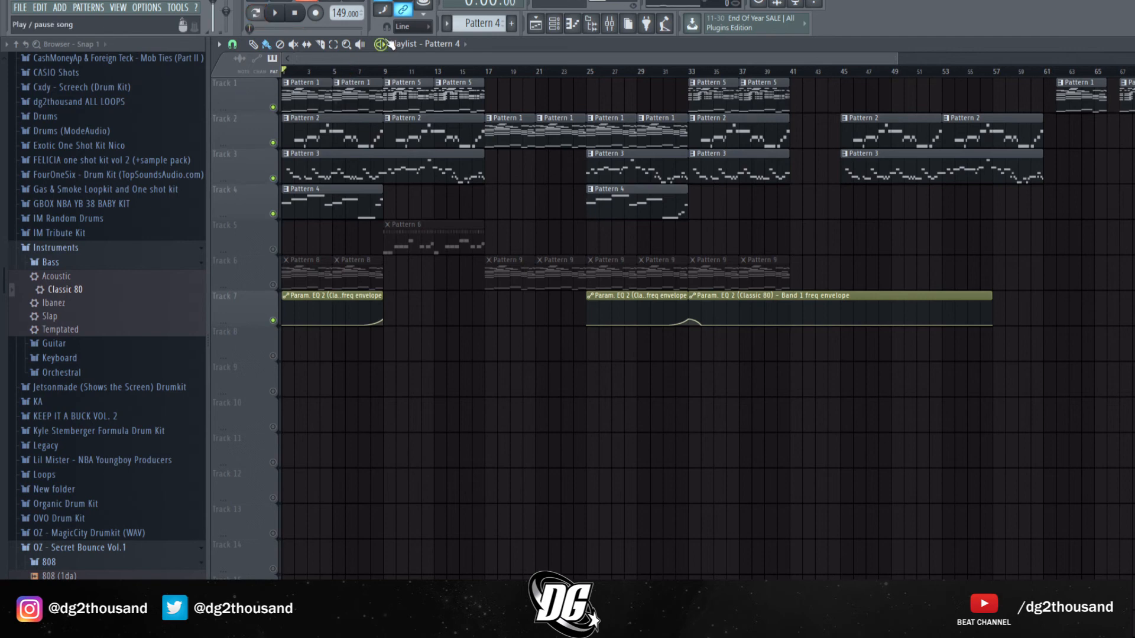
- Solo Track 6, open Pattern 8 in the piano roll, play through its Xpand!2 chords, and close the editor
{"action": "right_click", "coordinate": [273, 285]}
{"action": "double_click", "coordinate": [325, 274]}
{"action": "left_click", "coordinate": [593, 171]}
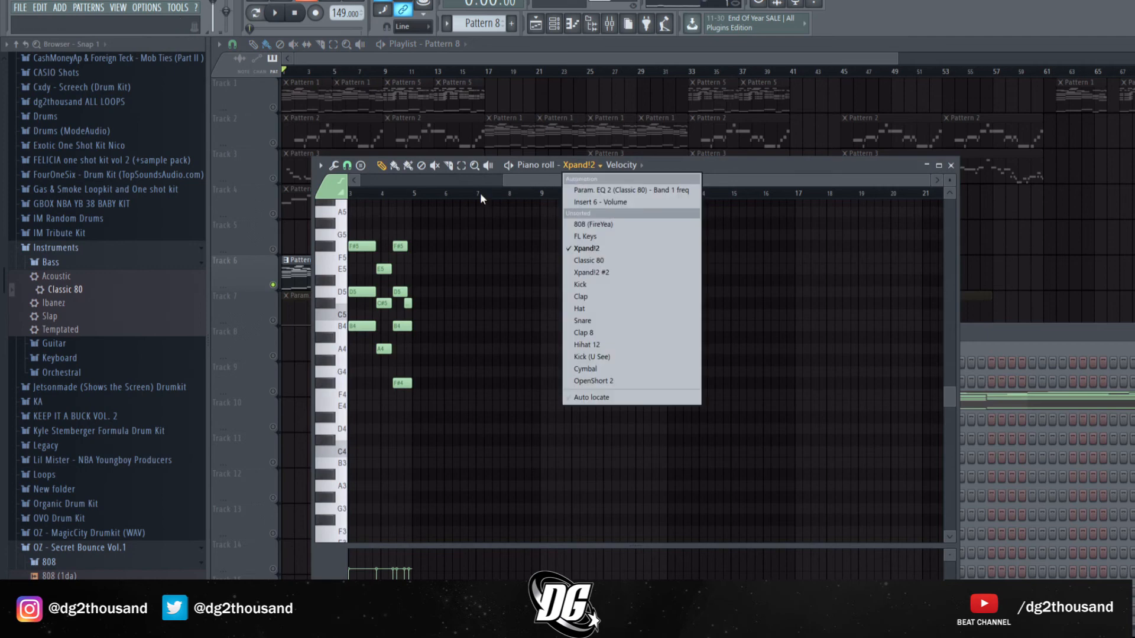
{"action": "left_click", "coordinate": [480, 194]}
{"action": "left_click_drag", "start_coordinate": [505, 182], "coordinate": [360, 184]}
{"action": "scroll", "coordinate": [351, 275], "scroll_direction": "up", "scroll_amount": 2}
{"action": "key", "text": "space"}
{"action": "scroll", "coordinate": [518, 211], "scroll_direction": "up", "scroll_amount": 3}
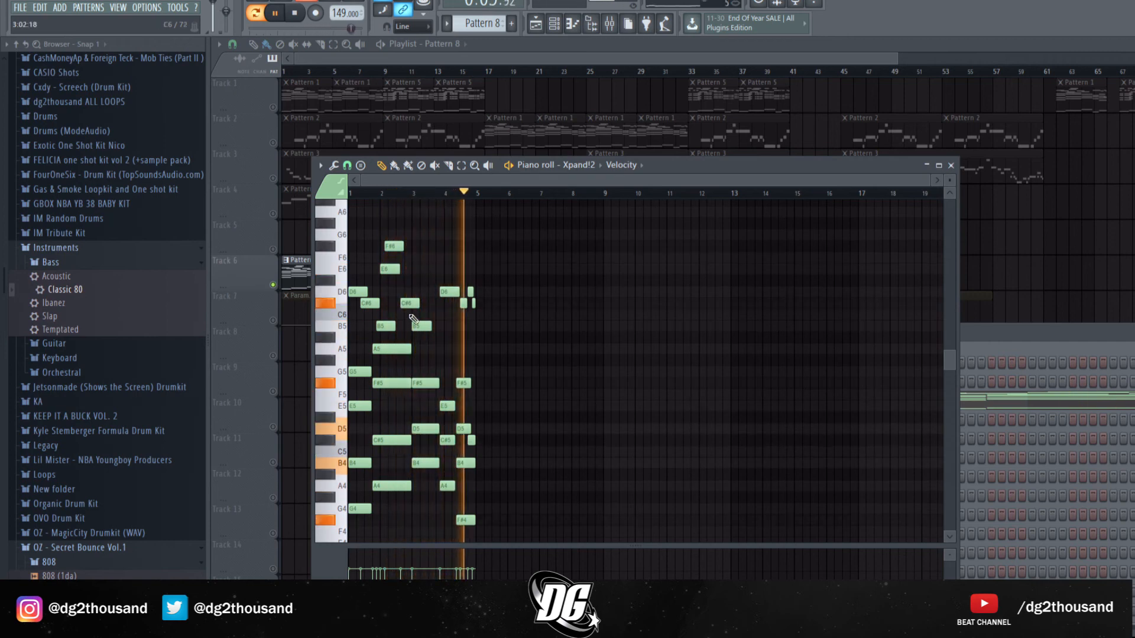
{"action": "left_click", "coordinate": [290, 374]}
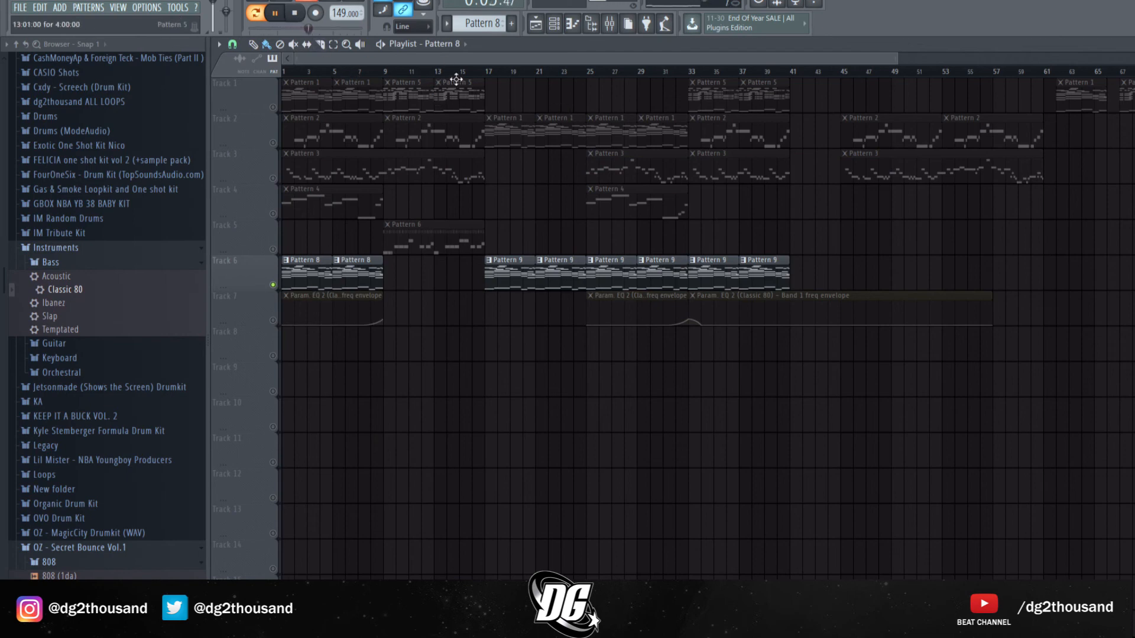
- Open Pattern 5 from Track 1 in the piano roll and play its FL Keys chords while examining the notes up close
{"action": "left_click_drag", "start_coordinate": [454, 72], "coordinate": [424, 73]}
{"action": "left_click", "coordinate": [406, 96]}
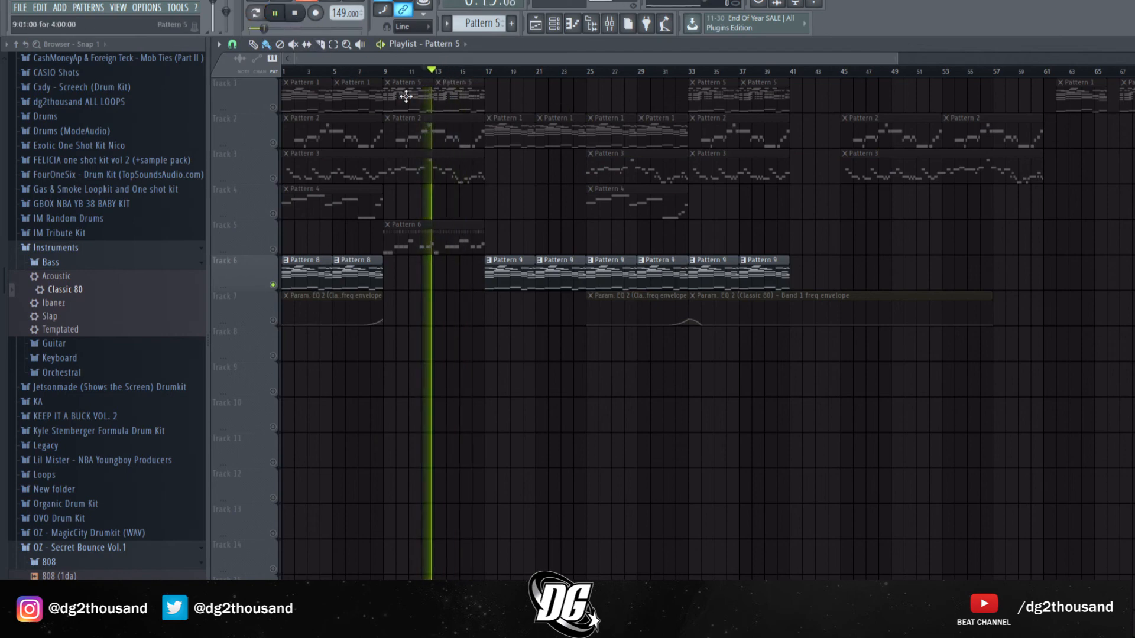
{"action": "double_click", "coordinate": [406, 96]}
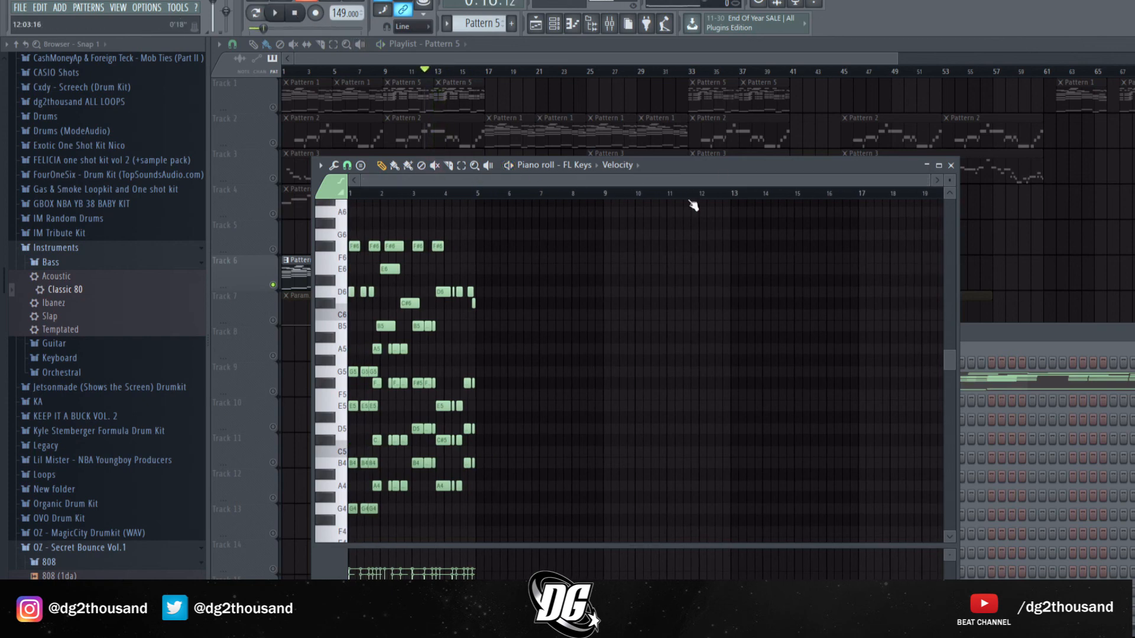
{"action": "key", "text": "space"}
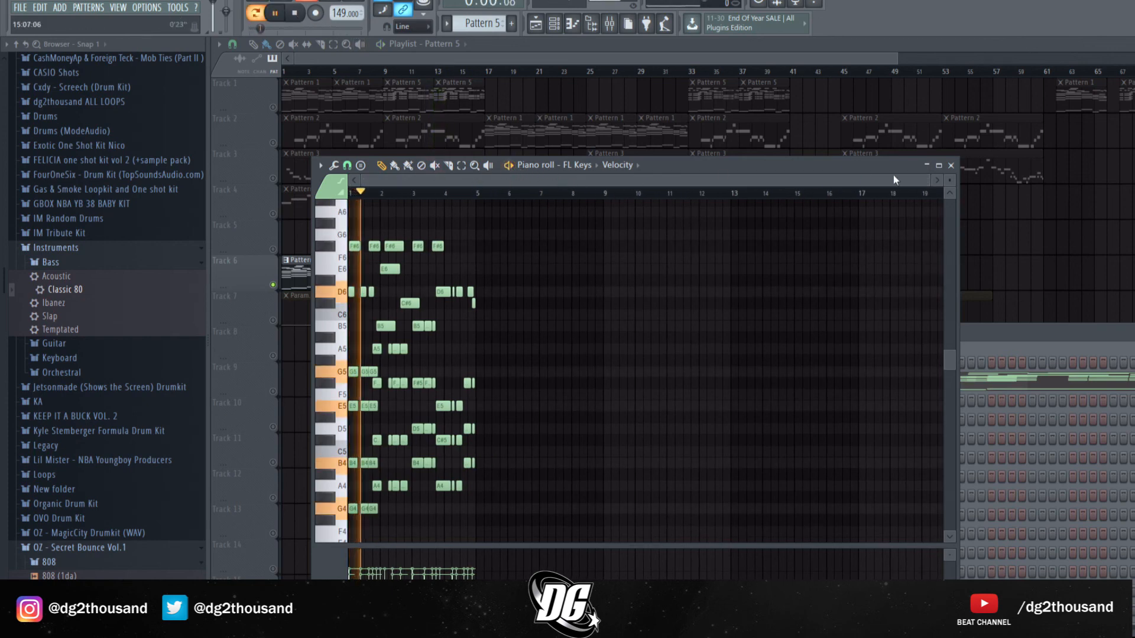
{"action": "left_click_drag", "start_coordinate": [932, 180], "coordinate": [809, 180]}
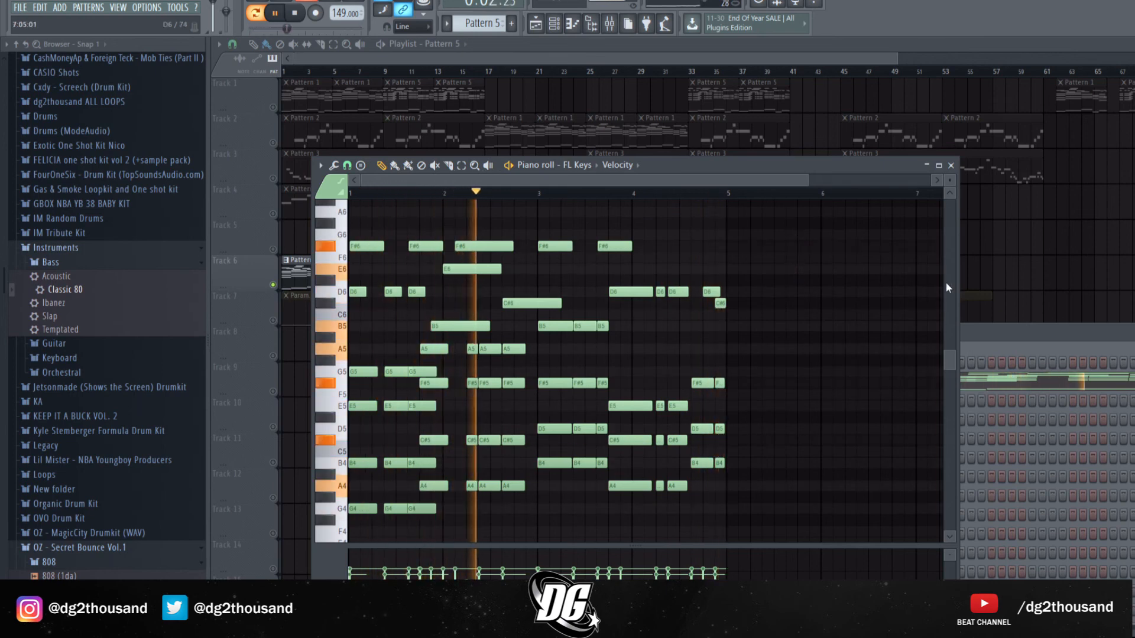
- Play the song with Tracks 1 to 4 unmuted alongside Track 6, stop it, and show the channel rack
{"action": "left_click", "coordinate": [1048, 262]}
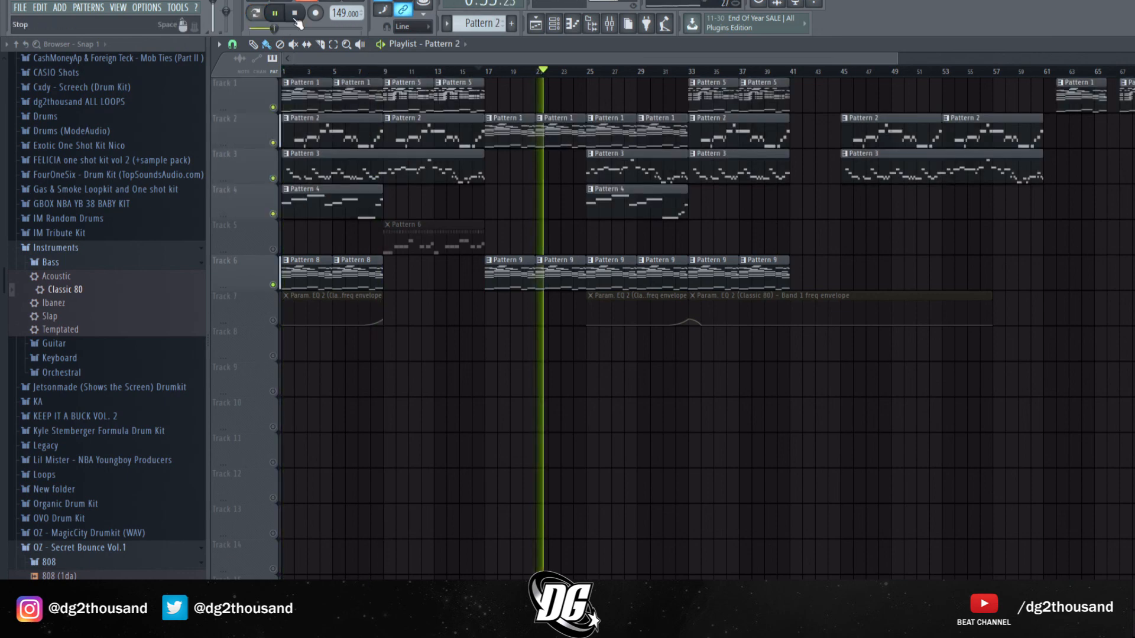
{"action": "key", "text": "space"}
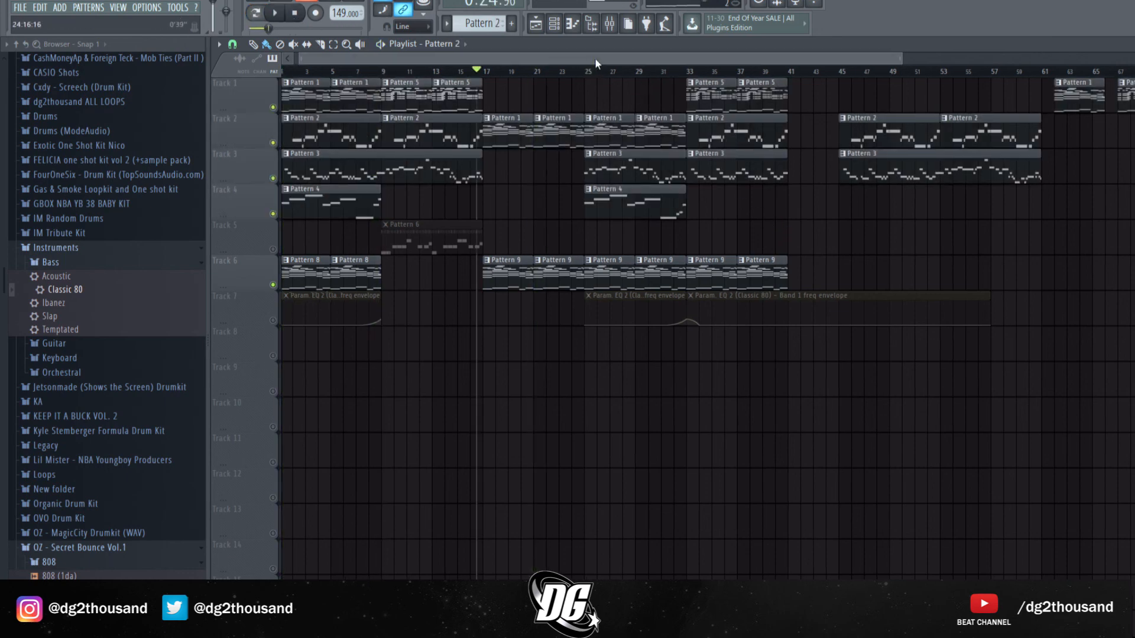
{"action": "left_click_drag", "start_coordinate": [595, 58], "coordinate": [261, 125]}
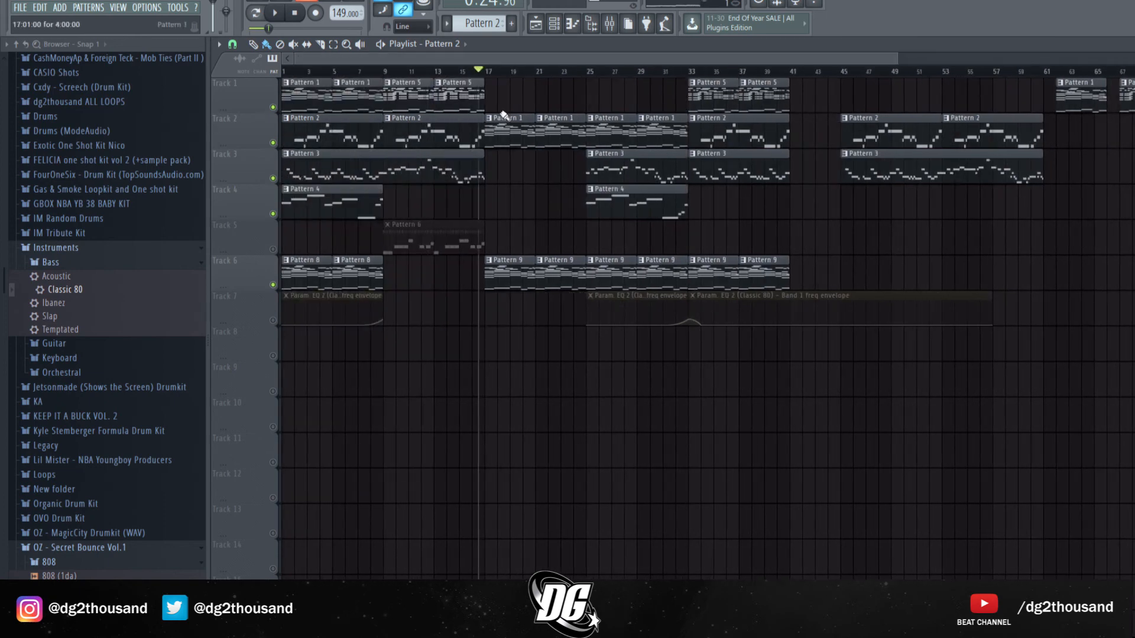
{"action": "left_click", "coordinate": [555, 25]}
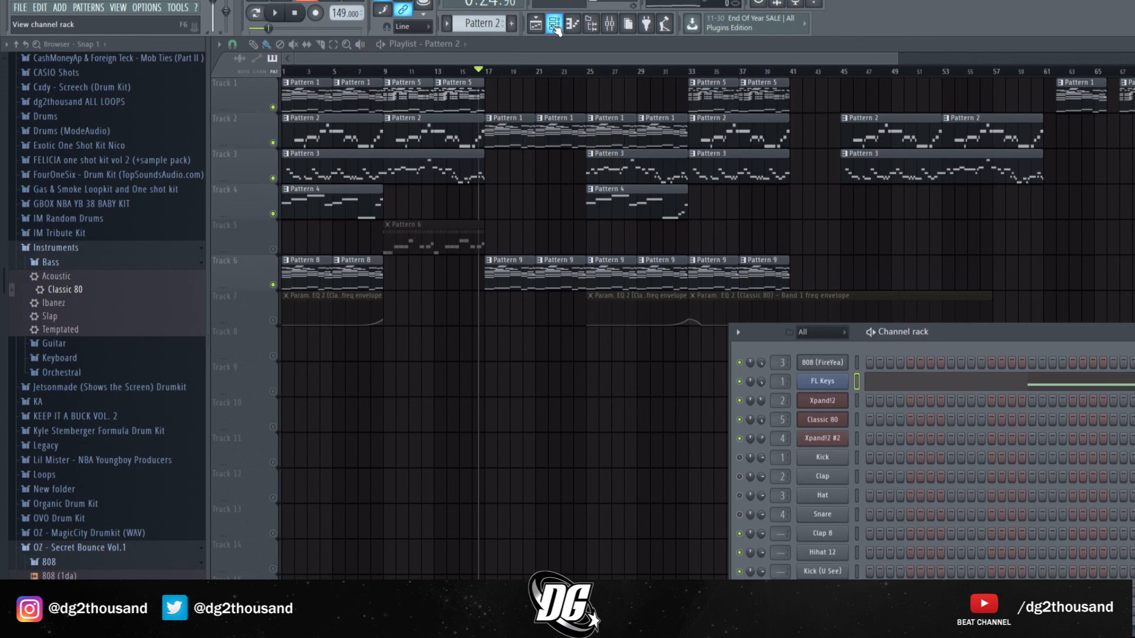